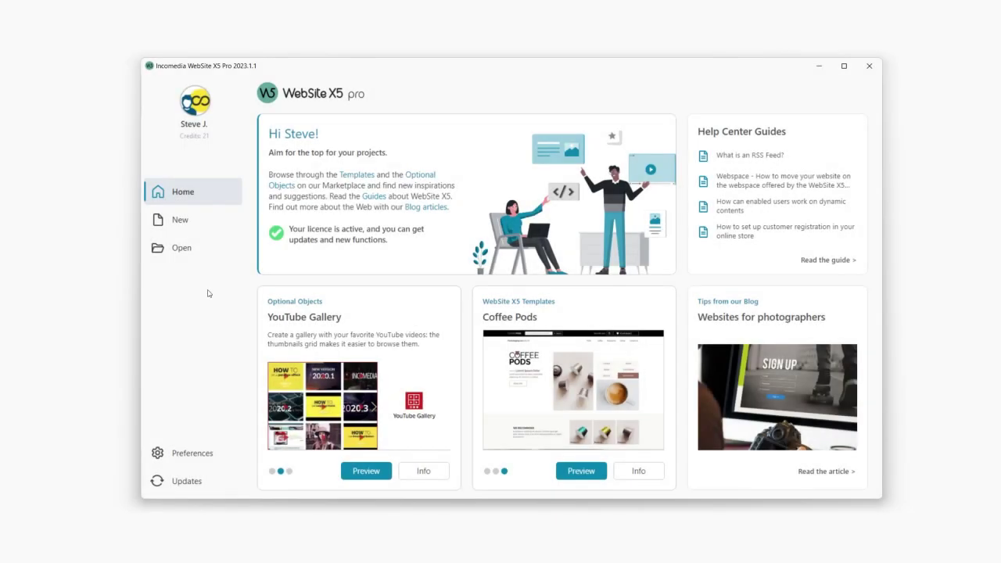
Step: Start a new project from a template and preview the Architect template's sections and bio page
{"action": "left_click", "coordinate": [209, 228]}
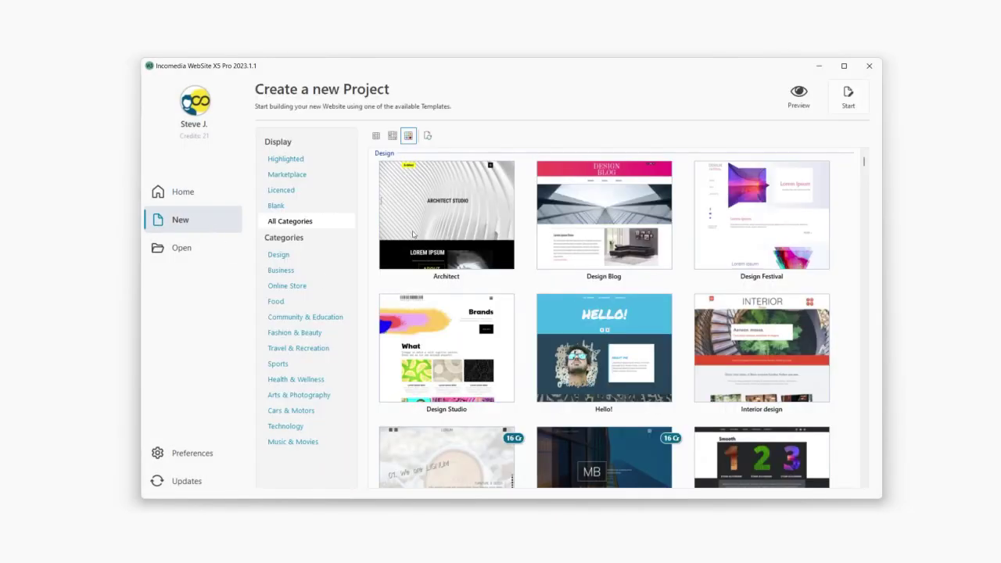
{"action": "left_click", "coordinate": [471, 220]}
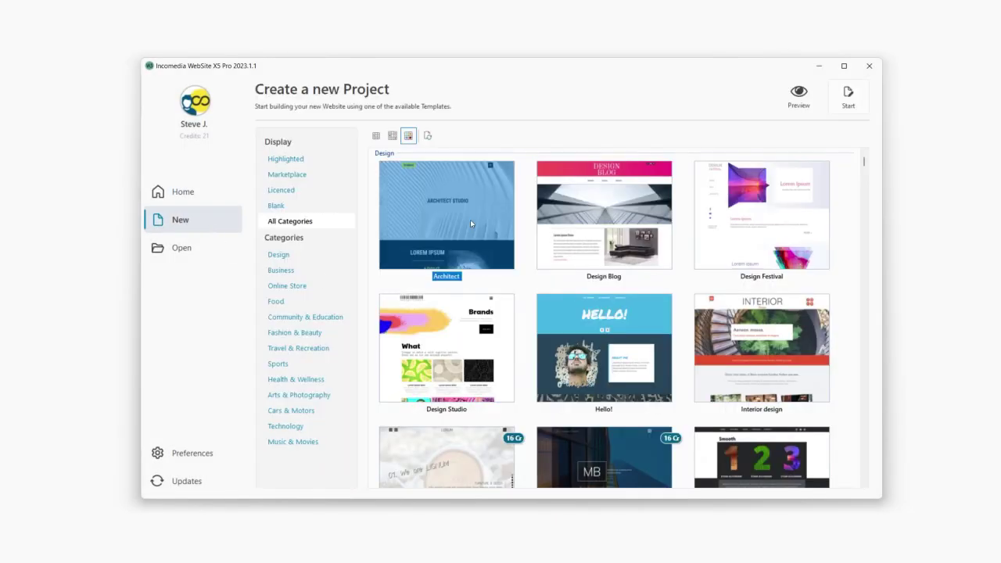
{"action": "left_click", "coordinate": [798, 97]}
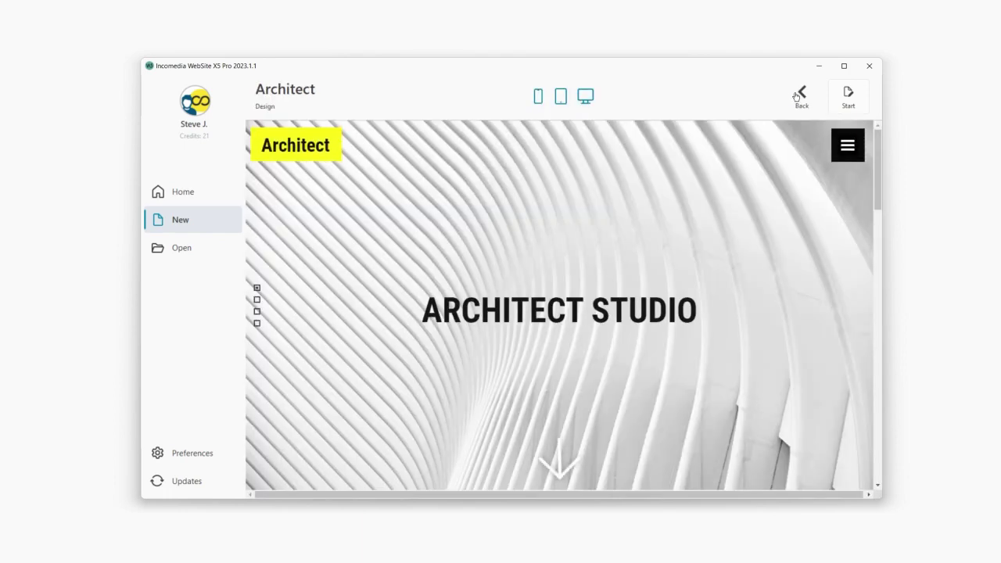
{"action": "left_click", "coordinate": [257, 300]}
{"action": "left_click", "coordinate": [256, 313]}
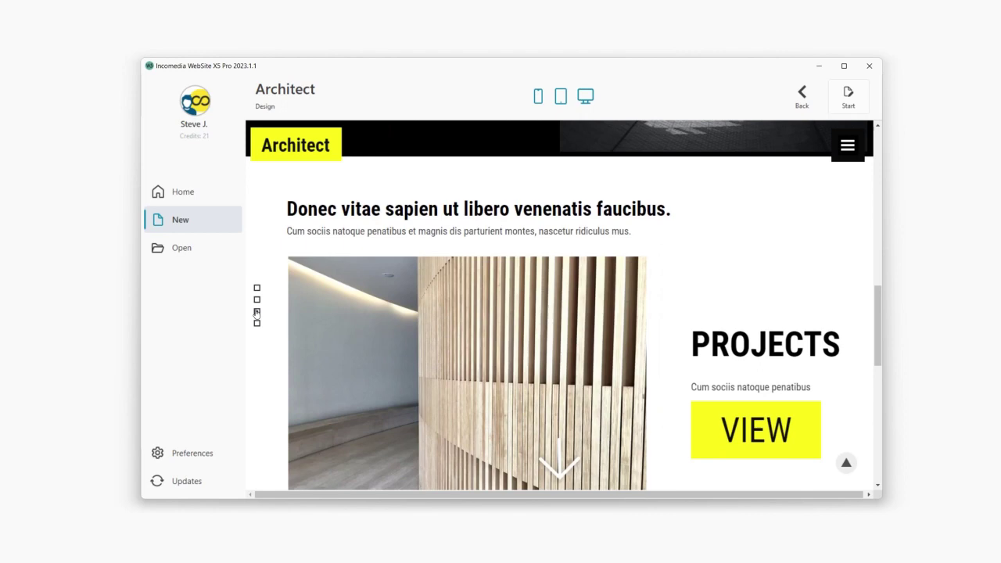
{"action": "left_click", "coordinate": [257, 324]}
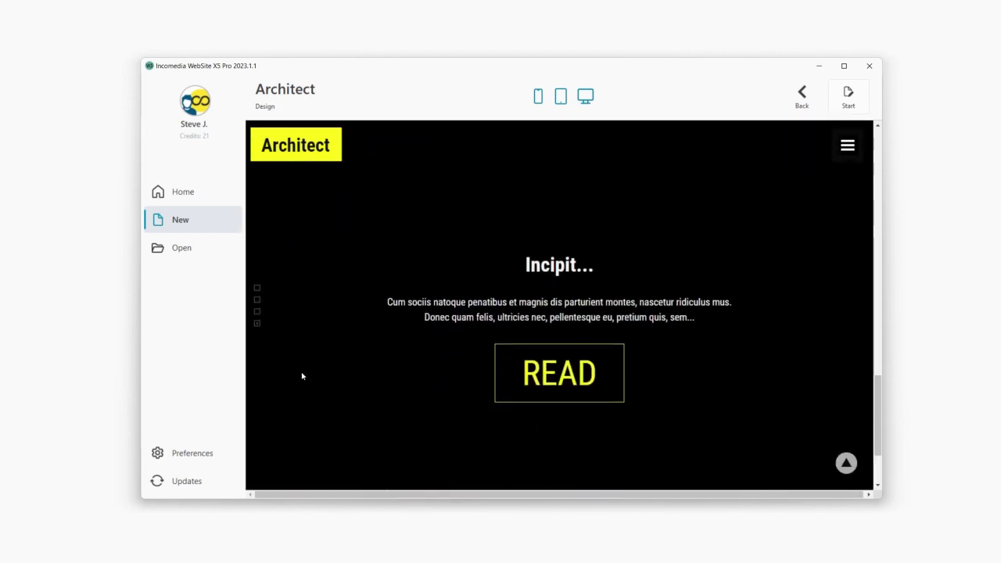
{"action": "left_click", "coordinate": [550, 372]}
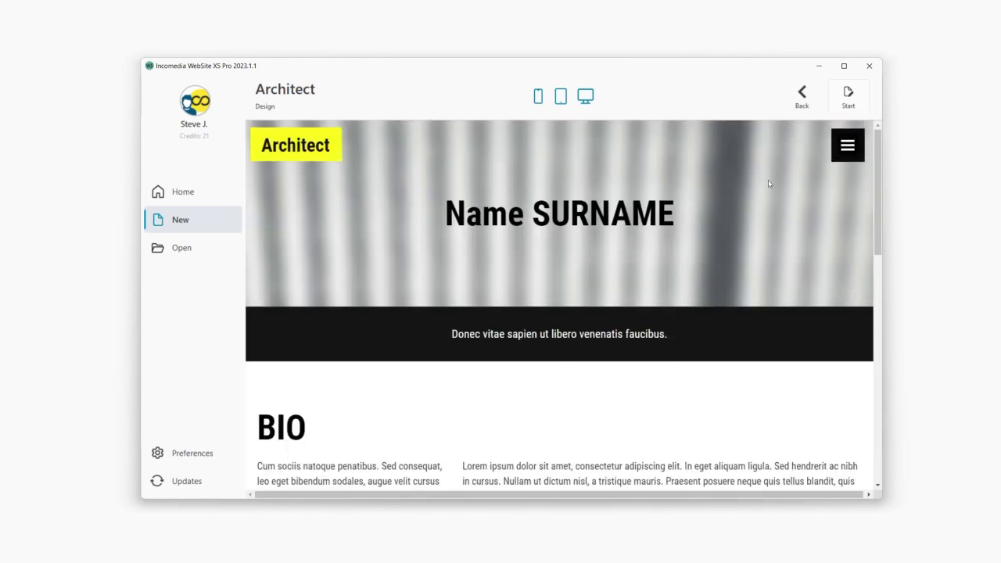
{"action": "left_click", "coordinate": [809, 104]}
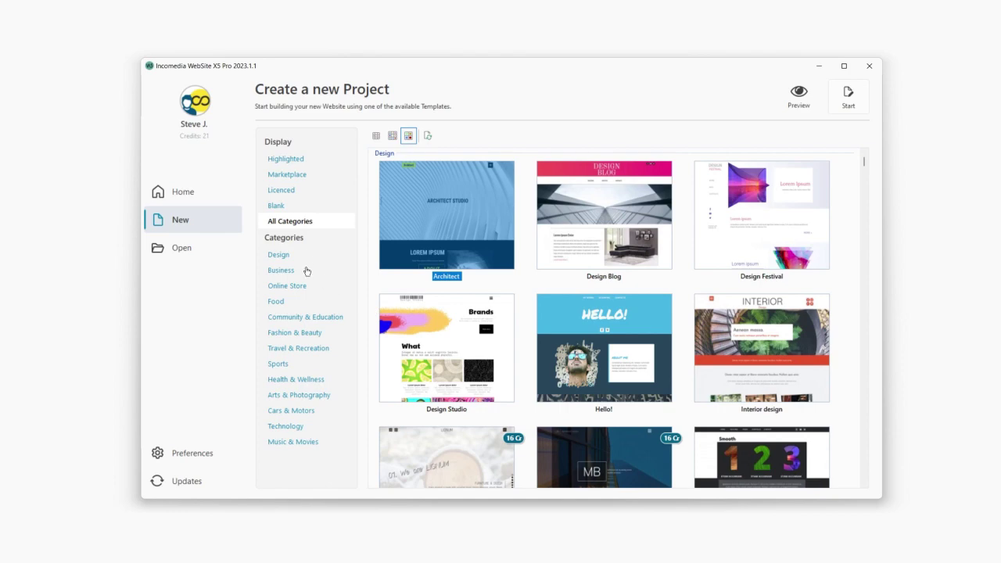
Step: Browse the Sports, Music & Movies and Online Store categories and select the T-shirt template
{"action": "left_click", "coordinate": [294, 368]}
{"action": "left_click", "coordinate": [291, 443]}
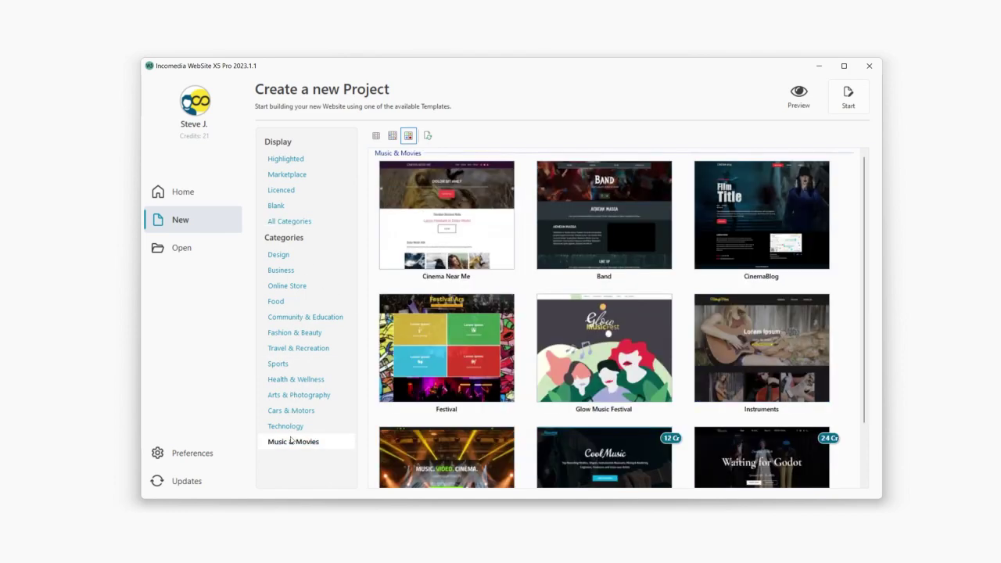
{"action": "left_click", "coordinate": [298, 291]}
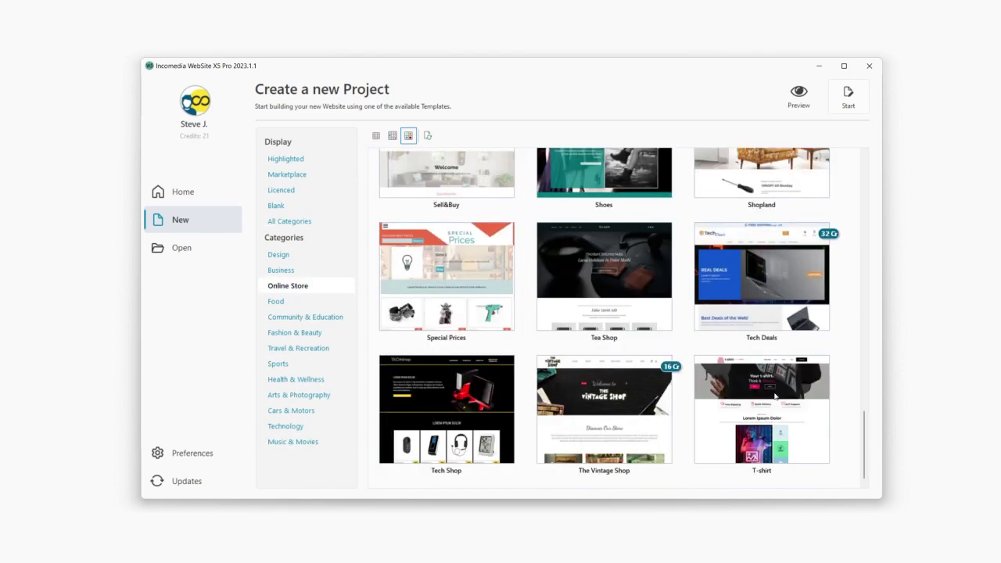
{"action": "left_click", "coordinate": [775, 397]}
Step: Preview the T-shirt template, scrolling through it and viewing its About Us page
{"action": "left_click", "coordinate": [796, 97]}
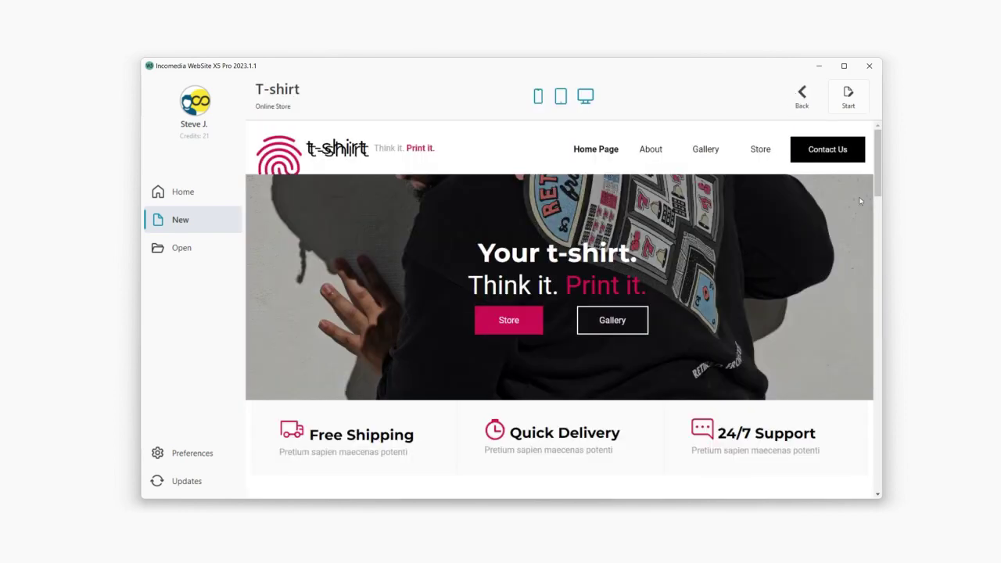
{"action": "scroll", "coordinate": [864, 235], "scroll_direction": "down", "scroll_amount": 1}
{"action": "scroll", "coordinate": [869, 258], "scroll_direction": "down", "scroll_amount": 4}
{"action": "scroll", "coordinate": [871, 273], "scroll_direction": "down", "scroll_amount": 2}
{"action": "scroll", "coordinate": [873, 291], "scroll_direction": "down", "scroll_amount": 3}
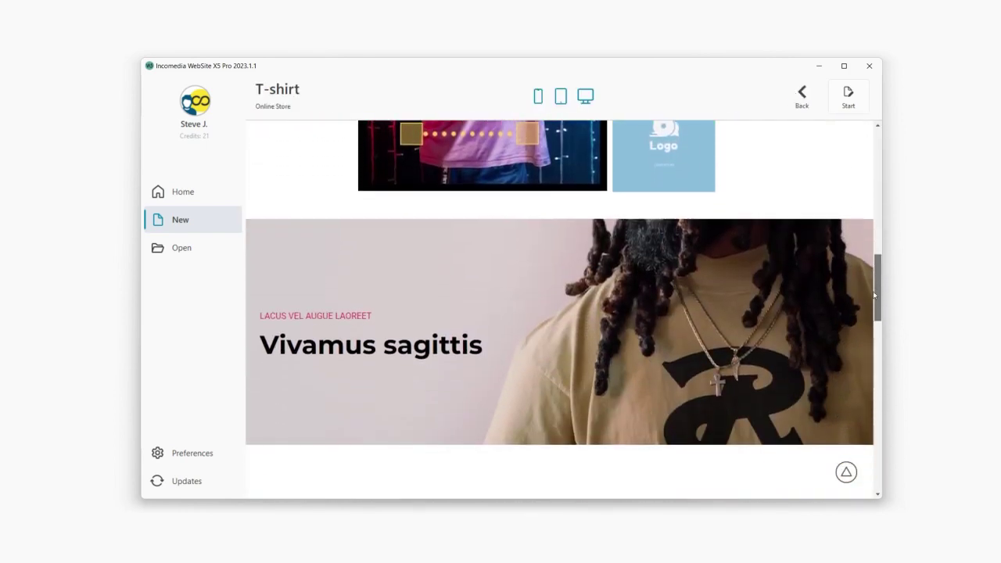
{"action": "left_click_drag", "start_coordinate": [874, 295], "coordinate": [869, 428]}
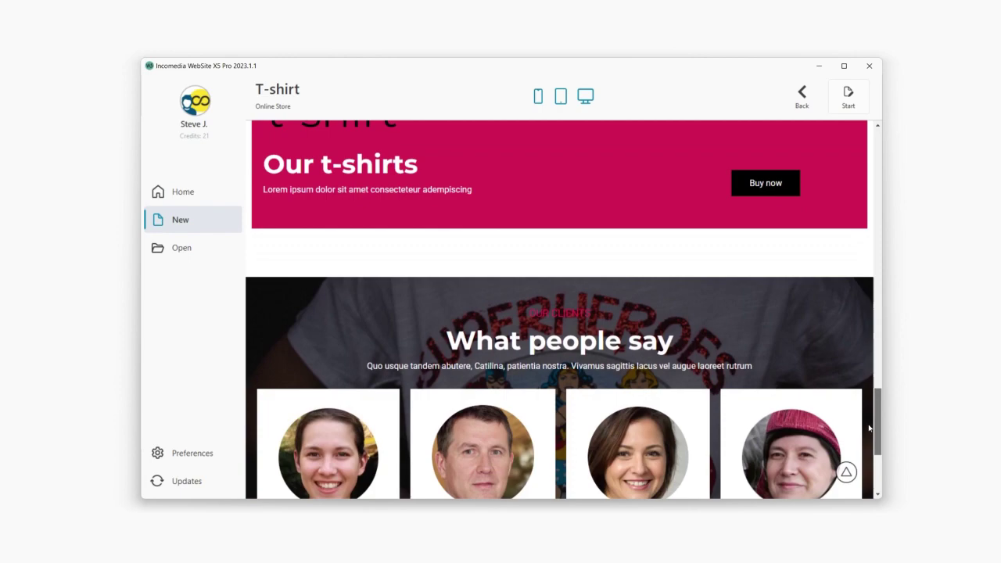
{"action": "scroll", "coordinate": [865, 446], "scroll_direction": "down", "scroll_amount": 3}
{"action": "scroll", "coordinate": [857, 462], "scroll_direction": "down", "scroll_amount": 2}
{"action": "left_click", "coordinate": [846, 472]}
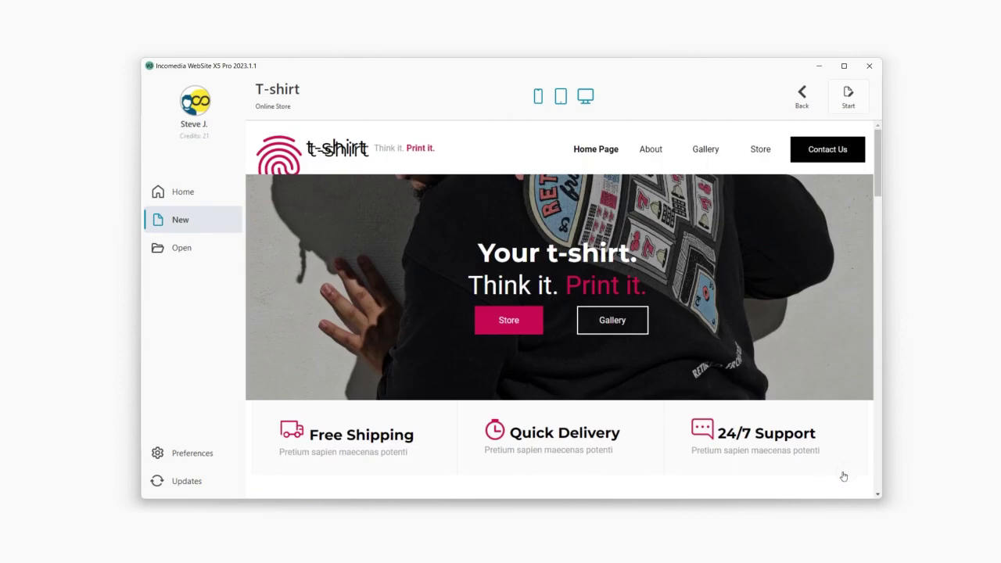
{"action": "left_click", "coordinate": [645, 152]}
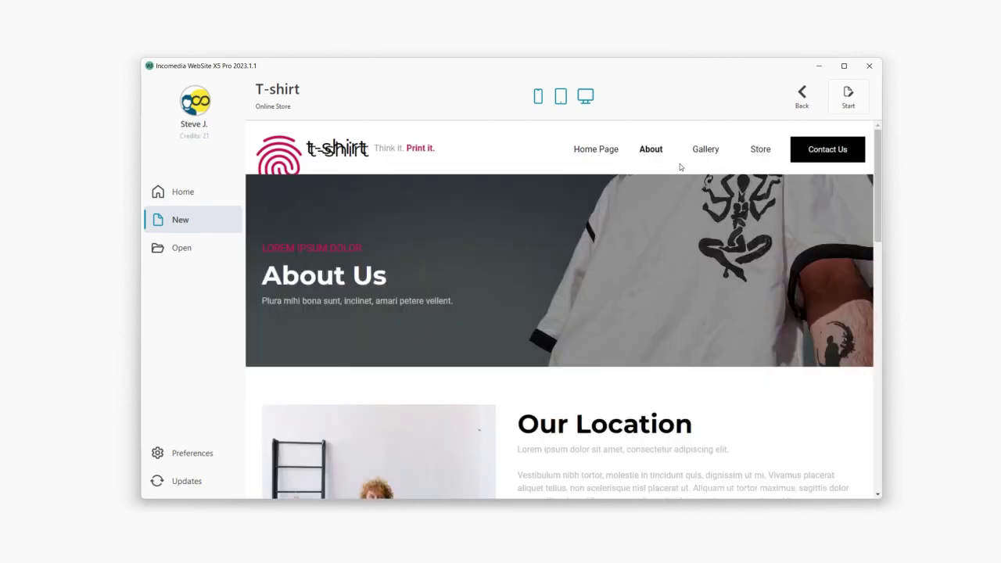
{"action": "left_click", "coordinate": [806, 90]}
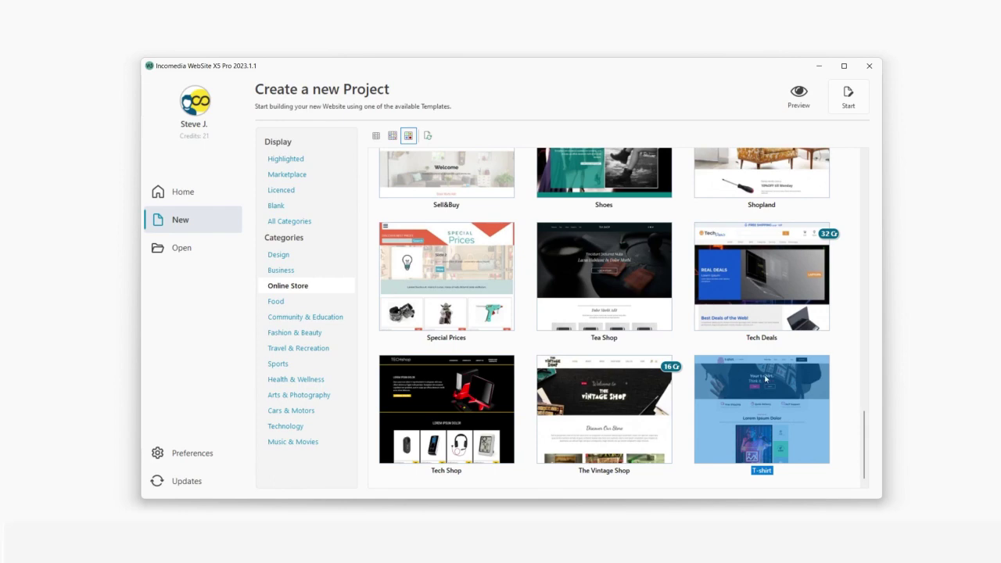
Step: Create the new project from the selected T-shirt template
{"action": "left_click", "coordinate": [846, 97]}
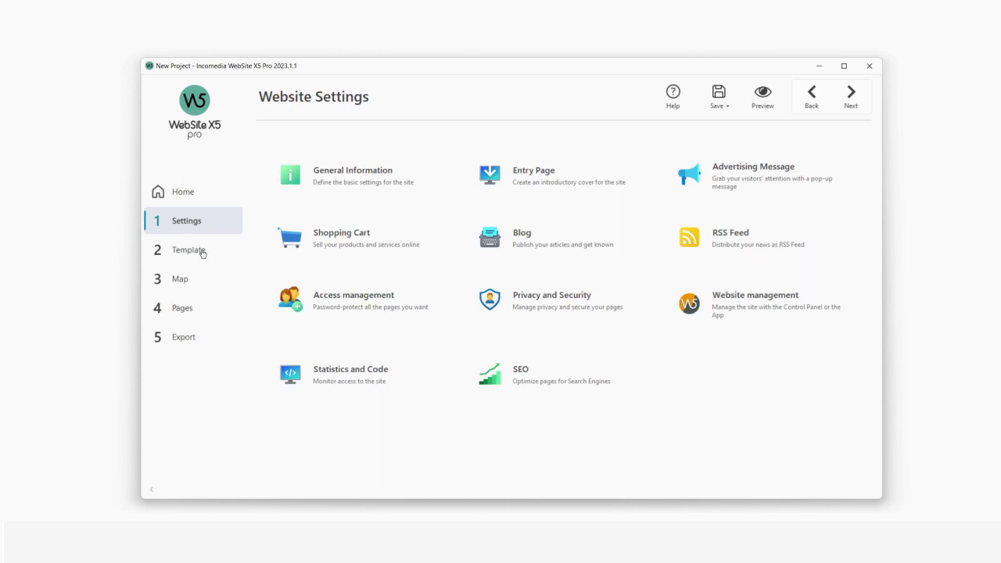
Step: Add an Image object to the header's left end loaded with finger-print-outline.svg
{"action": "left_click", "coordinate": [203, 253]}
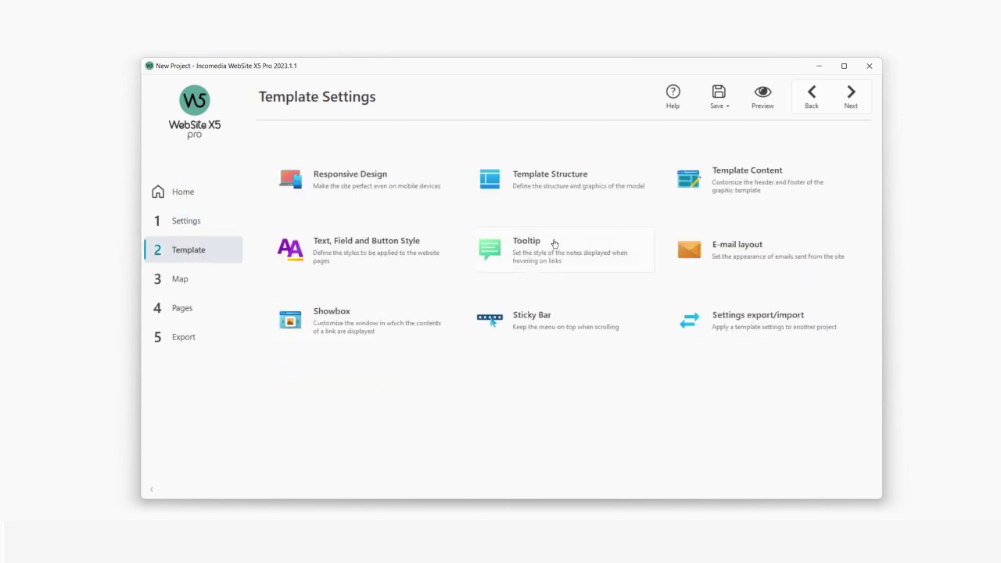
{"action": "left_click", "coordinate": [746, 190]}
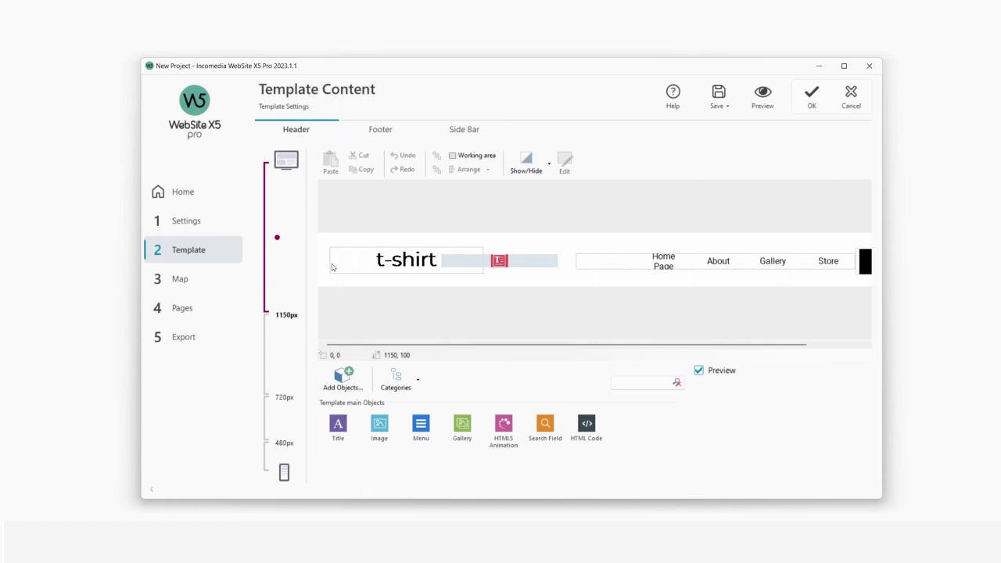
{"action": "left_click_drag", "start_coordinate": [380, 429], "coordinate": [351, 265]}
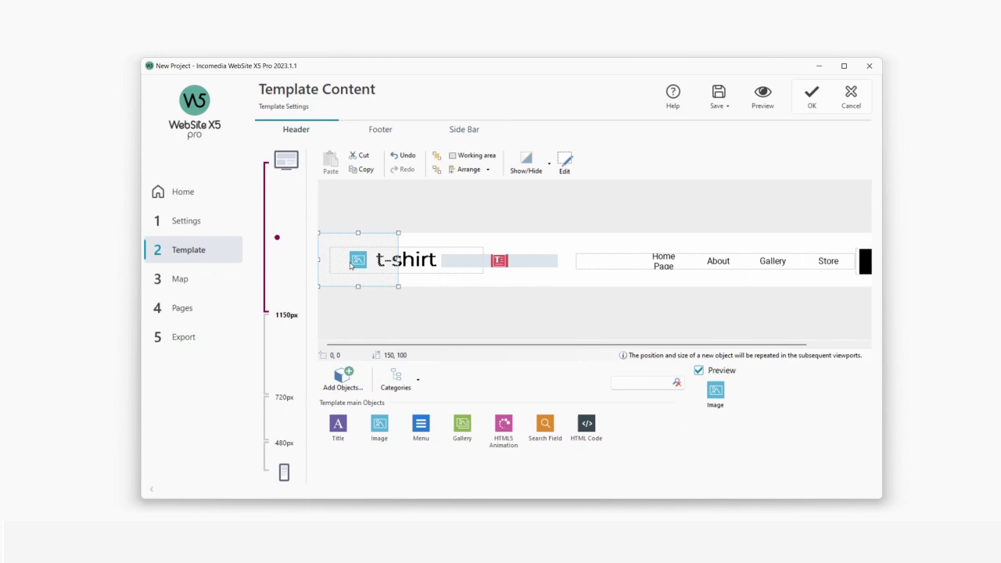
{"action": "double_click", "coordinate": [359, 264]}
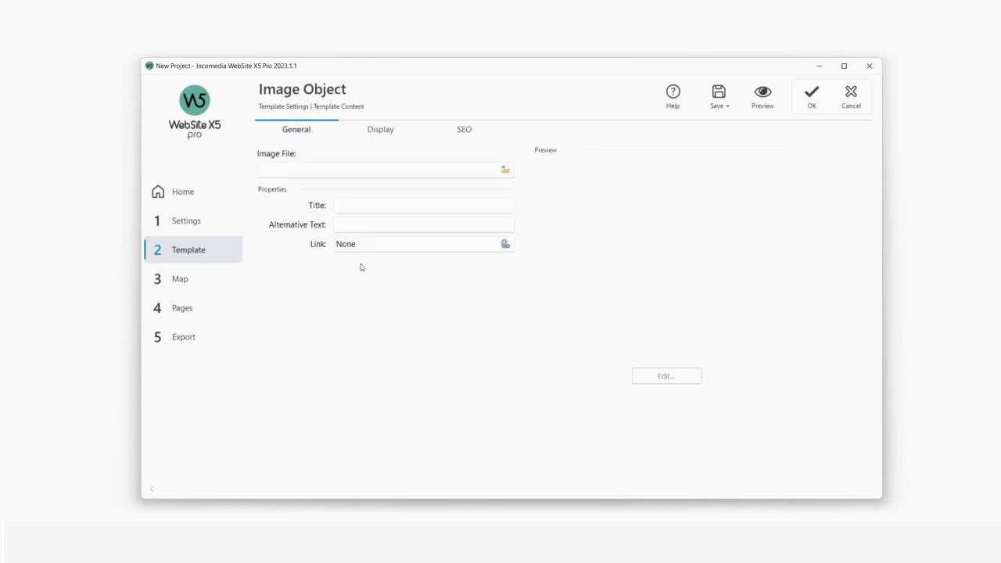
{"action": "left_click", "coordinate": [505, 170]}
{"action": "left_click", "coordinate": [374, 220]}
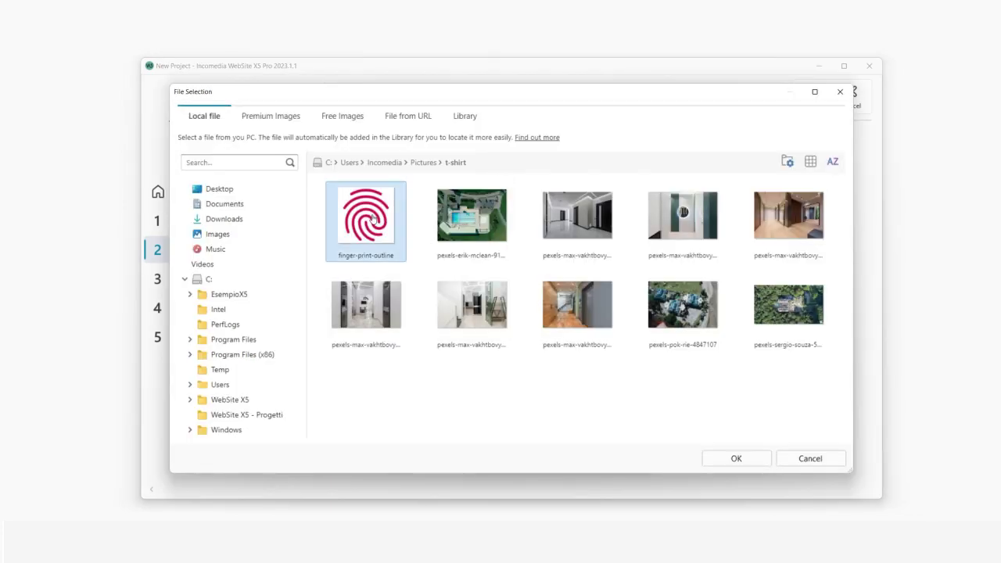
{"action": "left_click", "coordinate": [725, 462]}
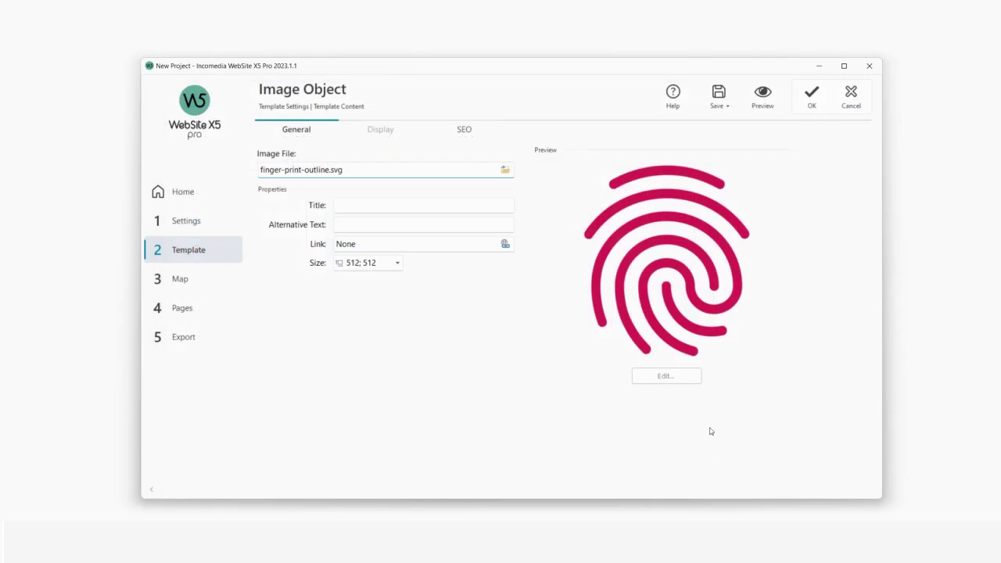
{"action": "left_click", "coordinate": [809, 96]}
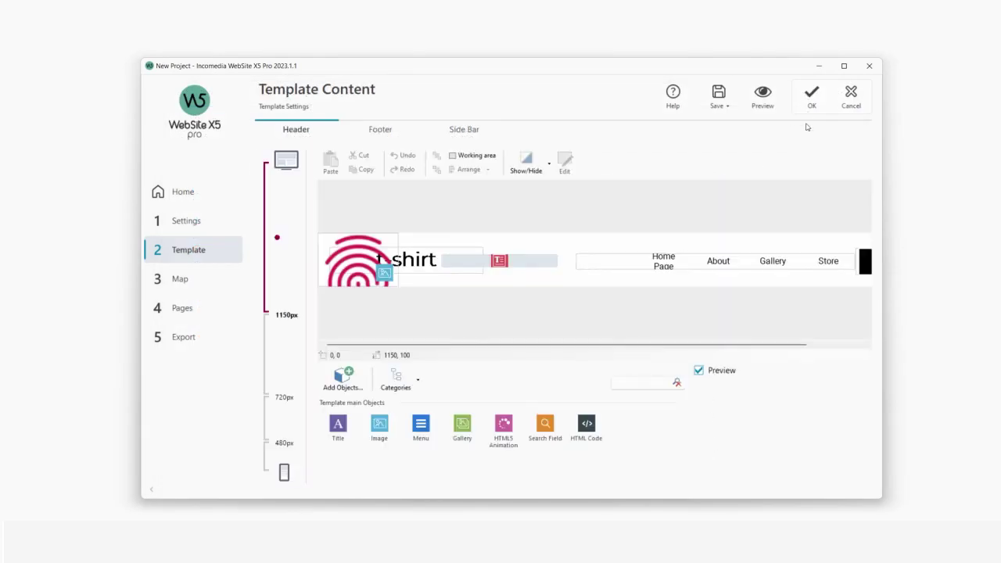
Step: Shrink the fingerprint logo to fit the header and check it in a preview
{"action": "left_click", "coordinate": [356, 259]}
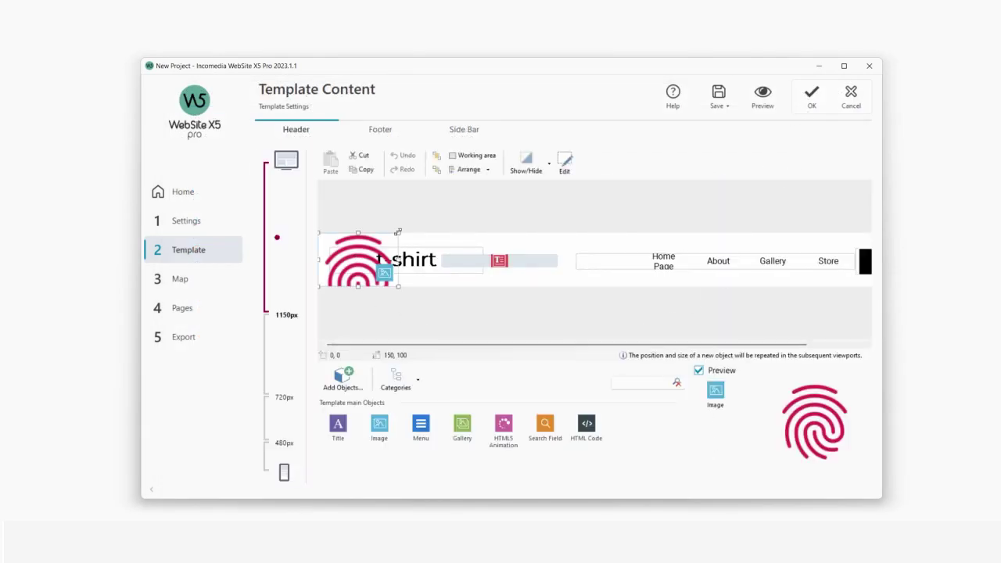
{"action": "left_click_drag", "start_coordinate": [398, 232], "coordinate": [368, 244]}
{"action": "left_click", "coordinate": [763, 98]}
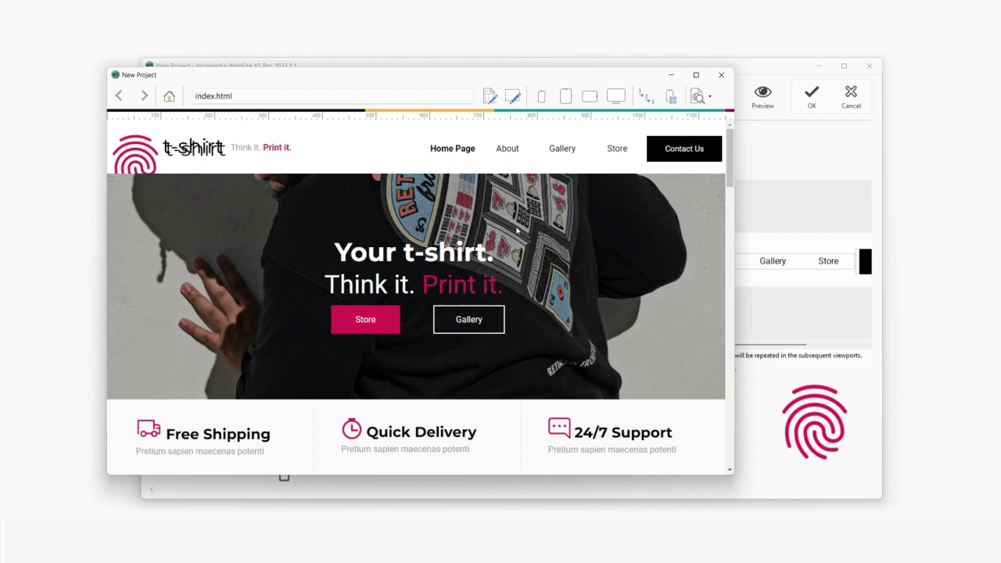
{"action": "left_click", "coordinate": [721, 74]}
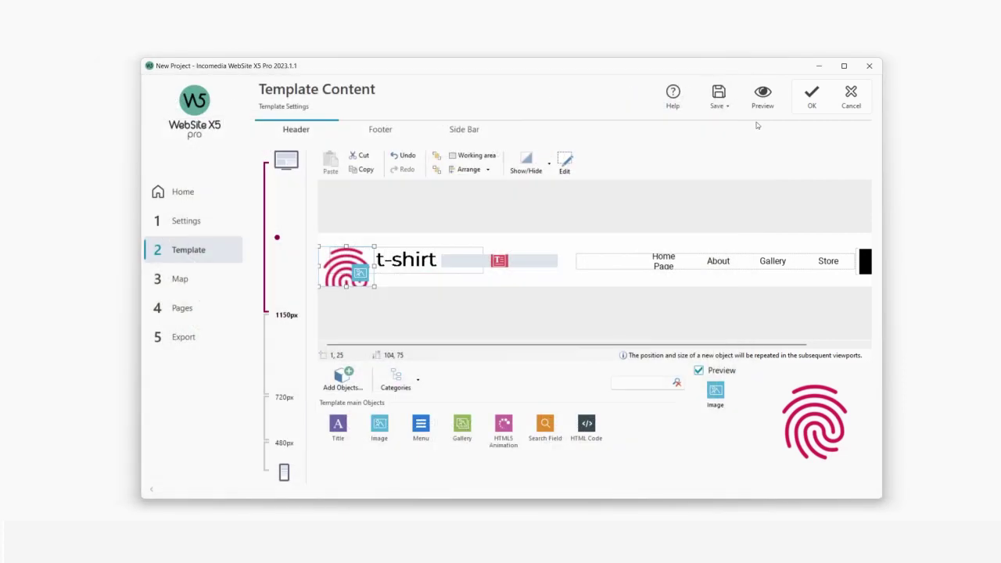
Step: Confirm the Template Content changes and go to the Sitemap Creation step
{"action": "left_click", "coordinate": [812, 95]}
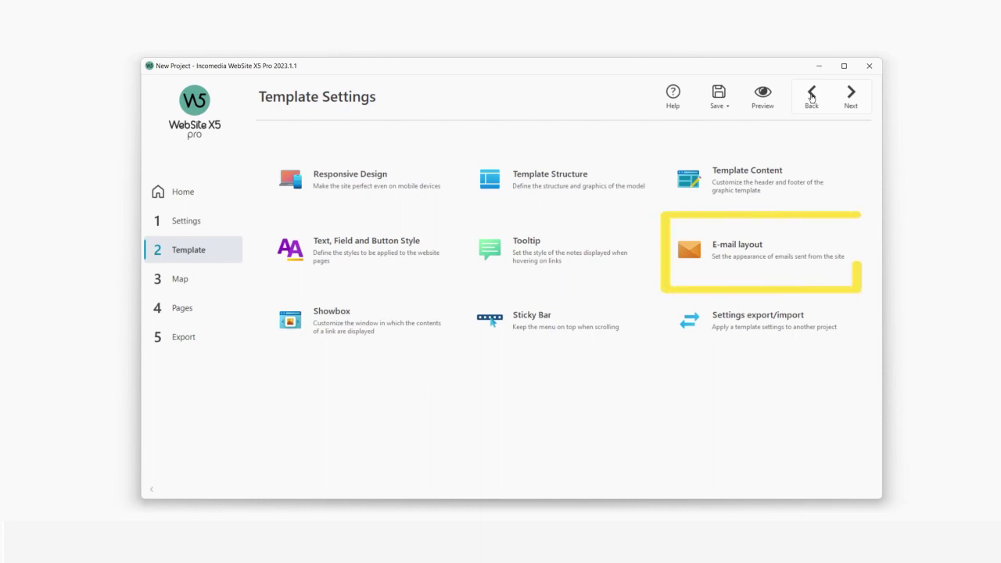
{"action": "left_click", "coordinate": [211, 283]}
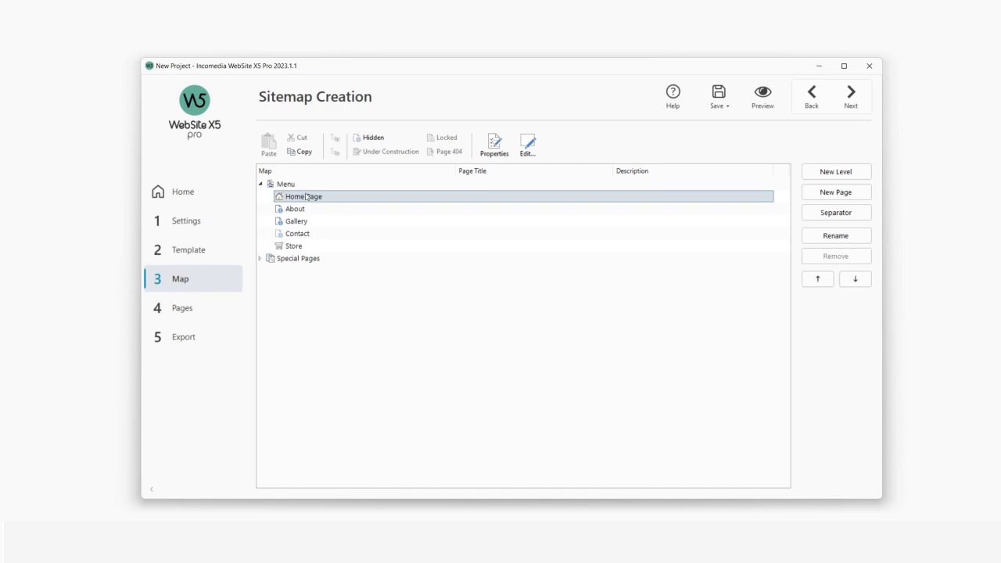
Step: Add a Level 3 group after Gallery with two new pages, and move Gallery into it
{"action": "left_click", "coordinate": [302, 223]}
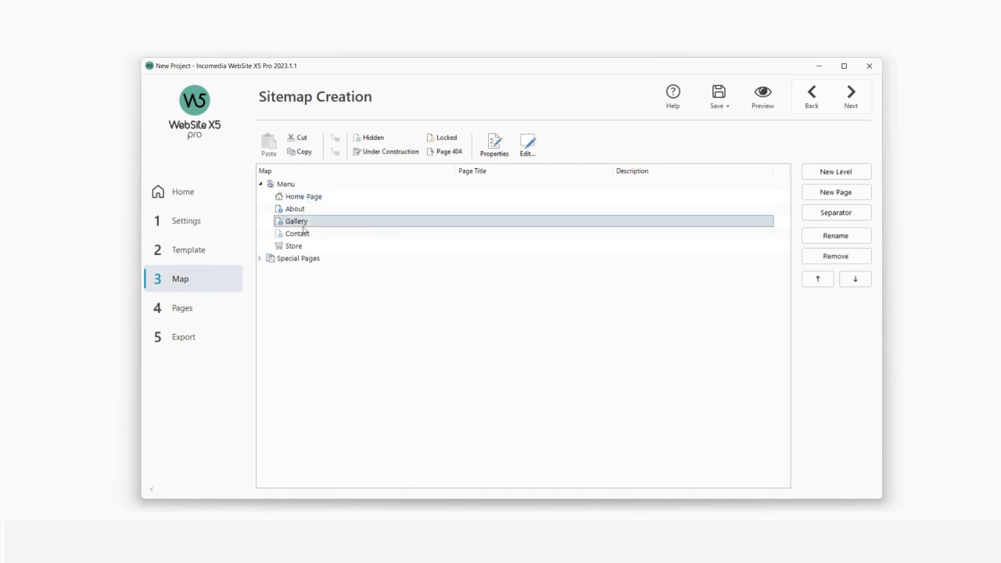
{"action": "left_click", "coordinate": [836, 170]}
{"action": "left_click", "coordinate": [837, 191]}
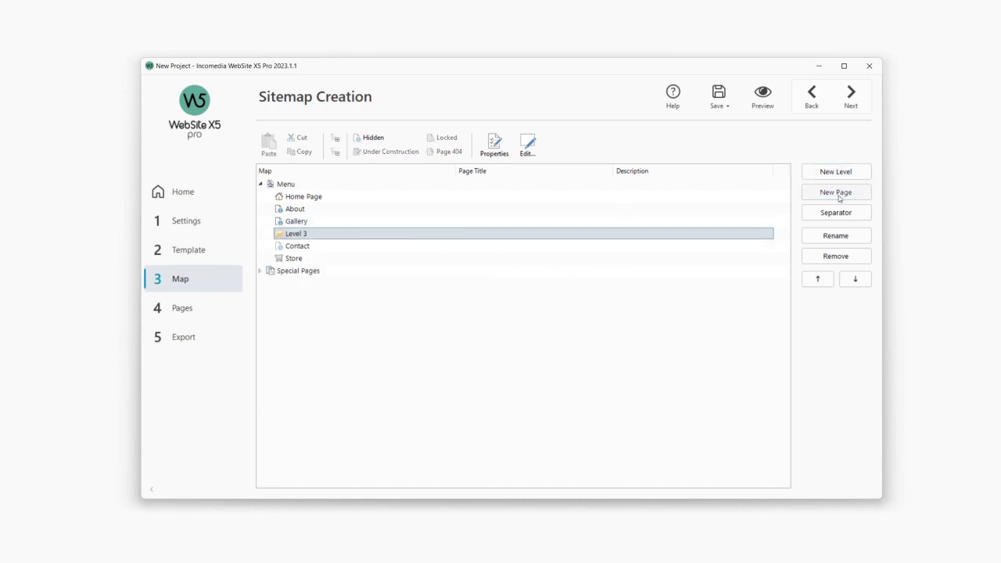
{"action": "left_click", "coordinate": [838, 196]}
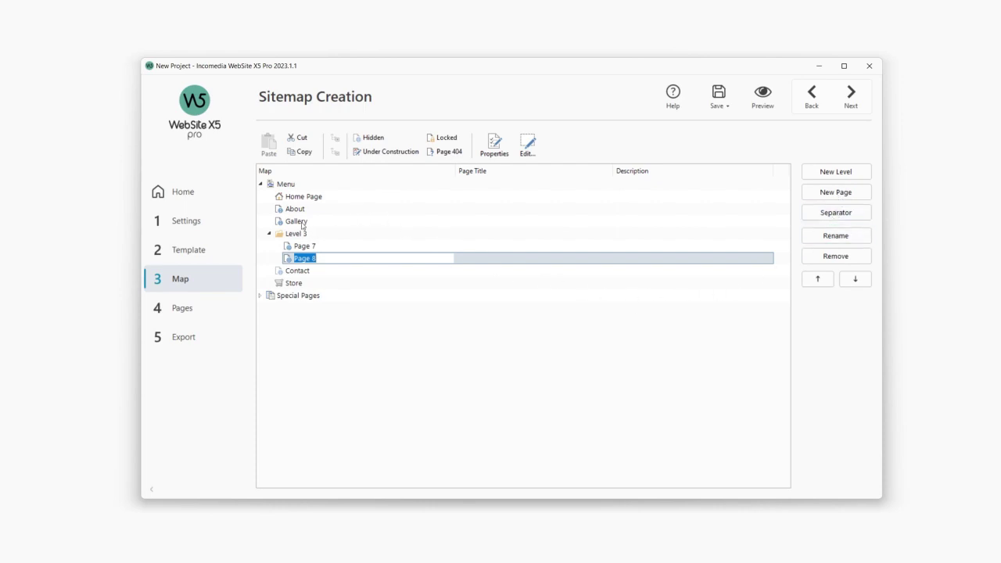
{"action": "left_click_drag", "start_coordinate": [302, 224], "coordinate": [308, 242]}
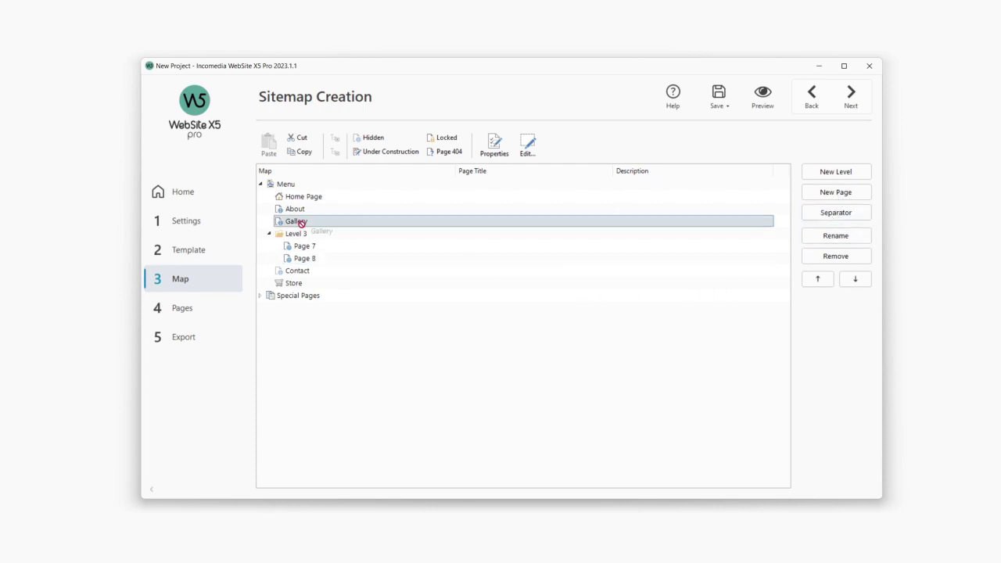
Step: Remove the extra Page 8 from the sitemap and select Home Page
{"action": "left_click", "coordinate": [307, 260]}
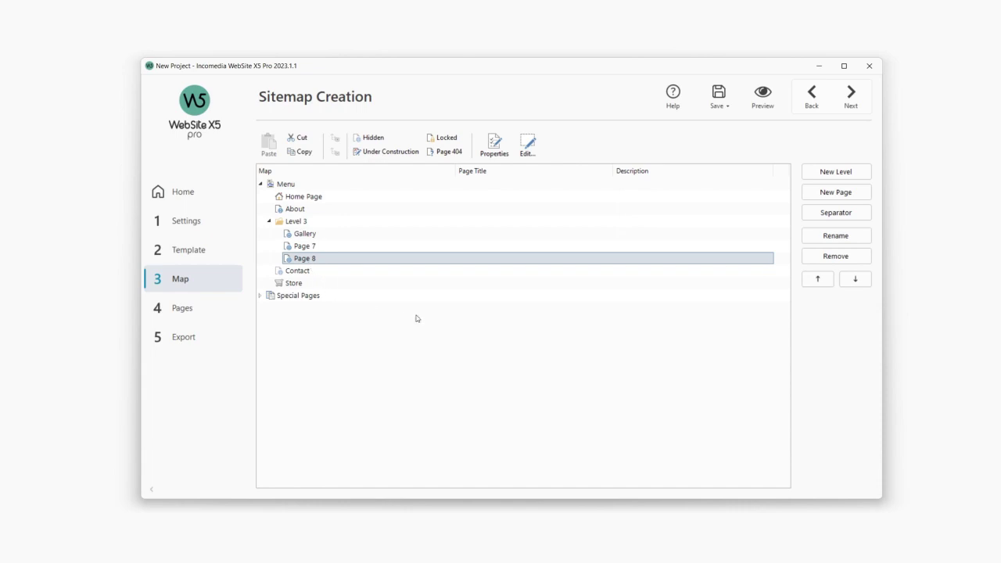
{"action": "left_click", "coordinate": [820, 259]}
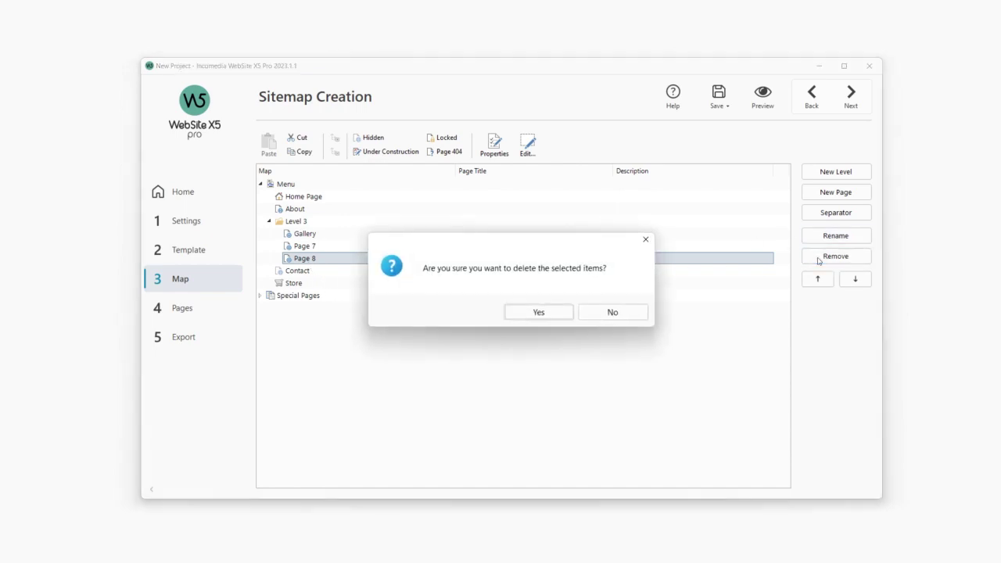
{"action": "left_click", "coordinate": [550, 313]}
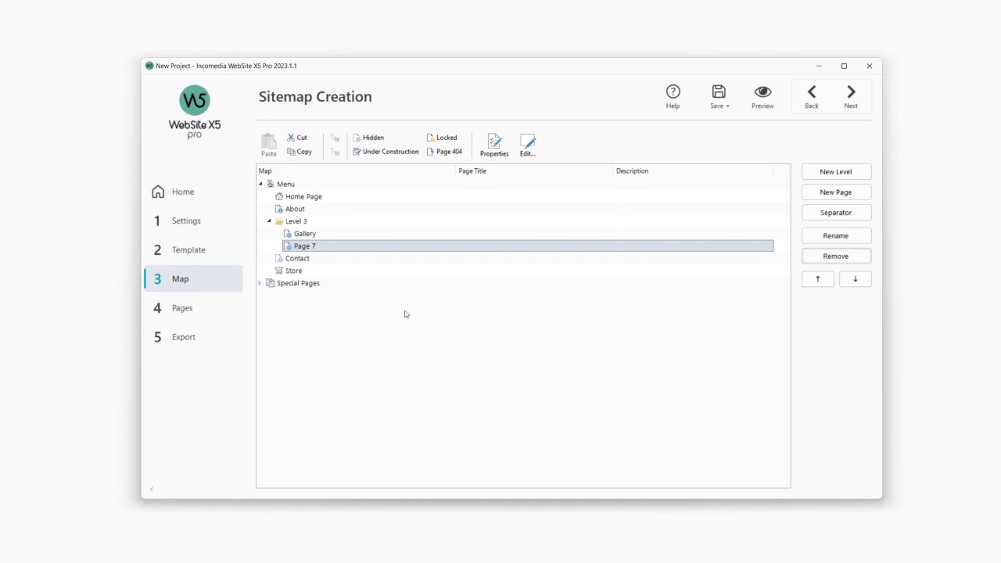
{"action": "left_click", "coordinate": [317, 199]}
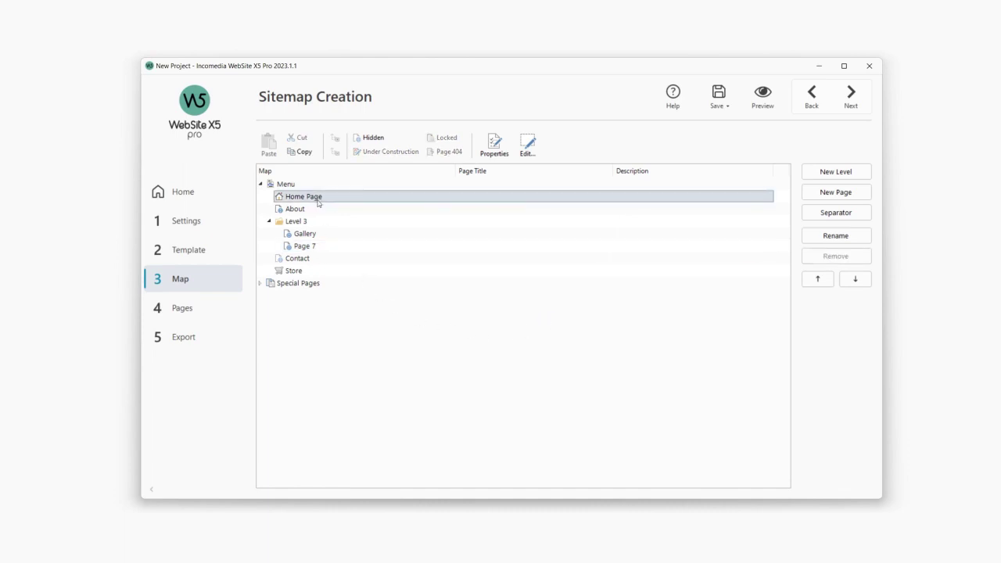
{"action": "left_click", "coordinate": [761, 96]}
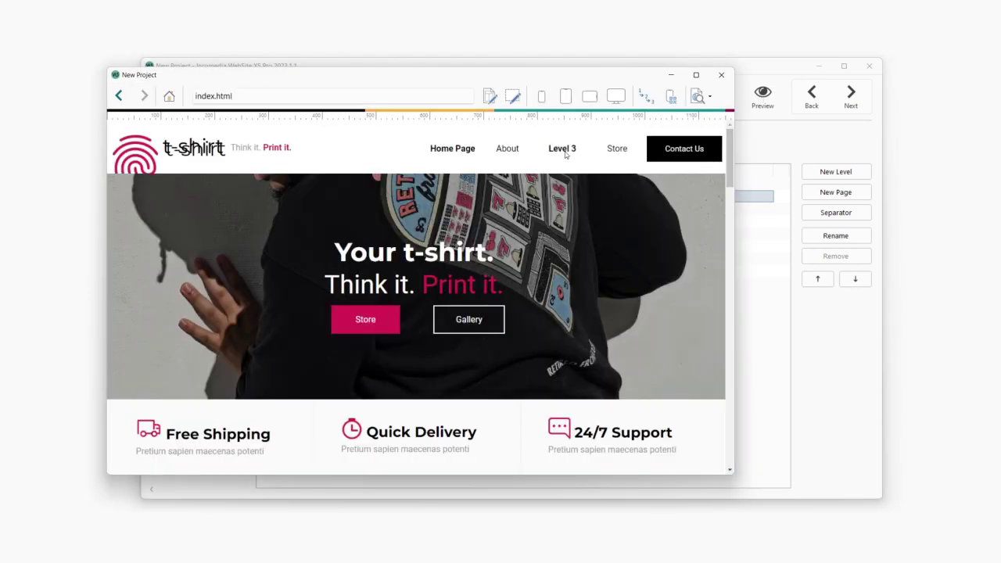
{"action": "mouse_move", "coordinate": [562, 148]}
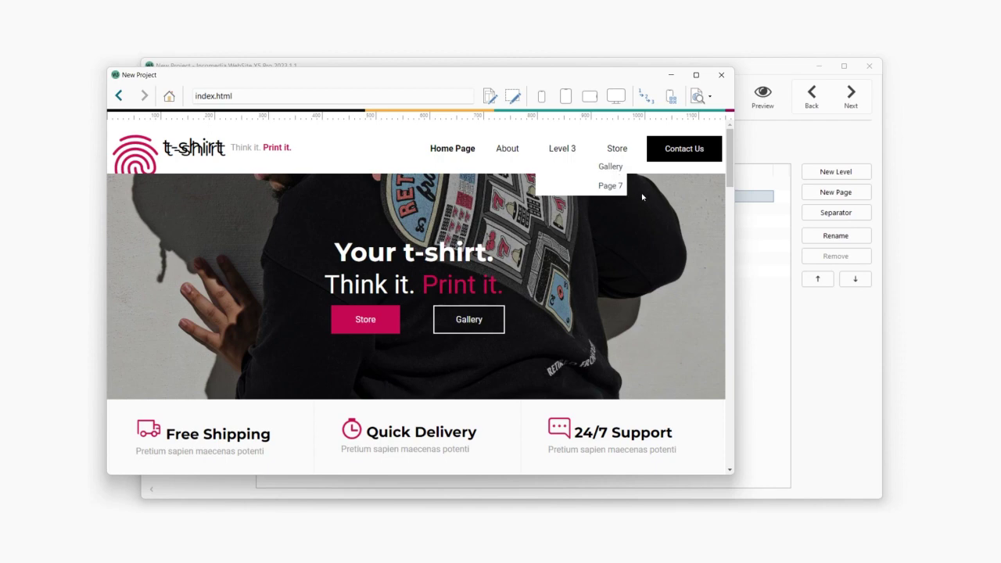
{"action": "left_click", "coordinate": [726, 77]}
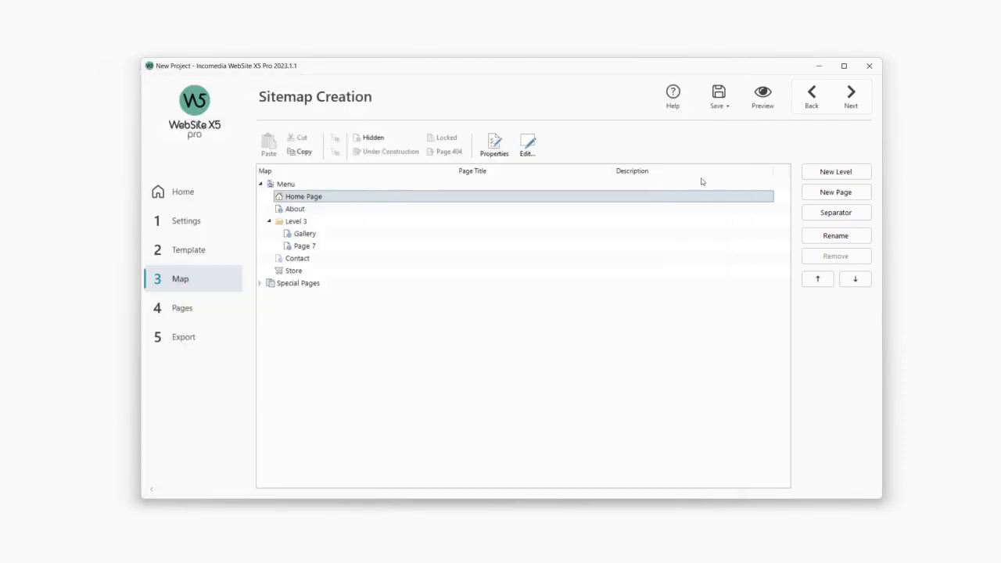
{"action": "left_click", "coordinate": [305, 246]}
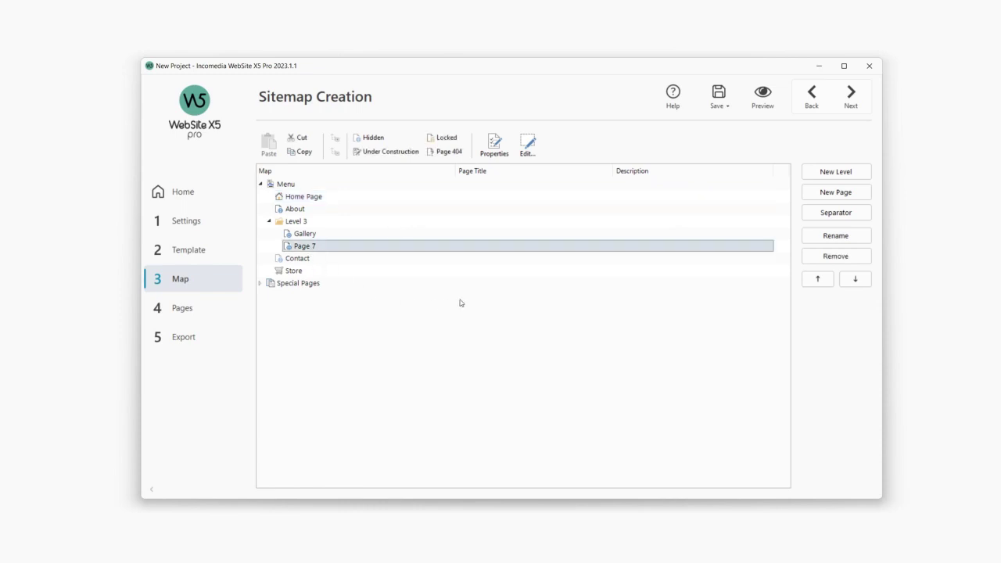
Step: Open Page 7, add a Text object and a third grid column, placing the text top-right
{"action": "left_click", "coordinate": [853, 95]}
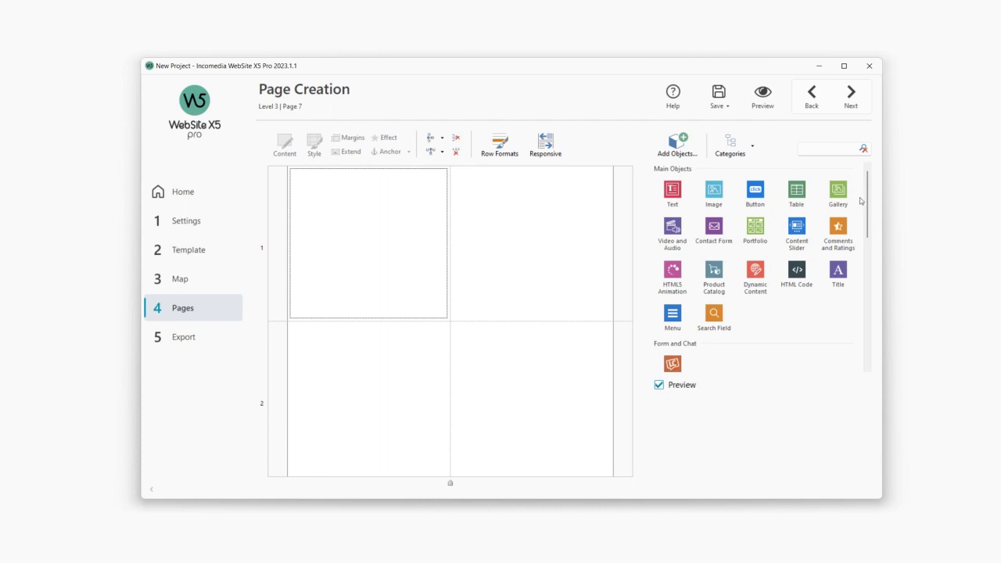
{"action": "mouse_move", "coordinate": [868, 203]}
{"action": "left_mouse_down"}
{"action": "mouse_move", "coordinate": [870, 266]}
{"action": "mouse_move", "coordinate": [861, 277]}
{"action": "mouse_move", "coordinate": [861, 197]}
{"action": "left_mouse_up"}
{"action": "left_click_drag", "start_coordinate": [673, 189], "coordinate": [527, 238]}
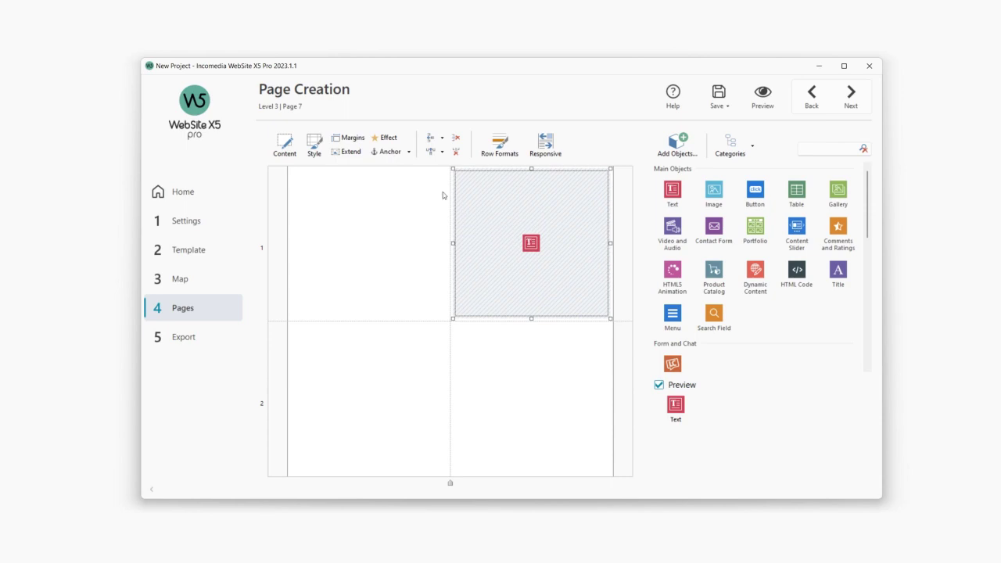
{"action": "left_click", "coordinate": [432, 153]}
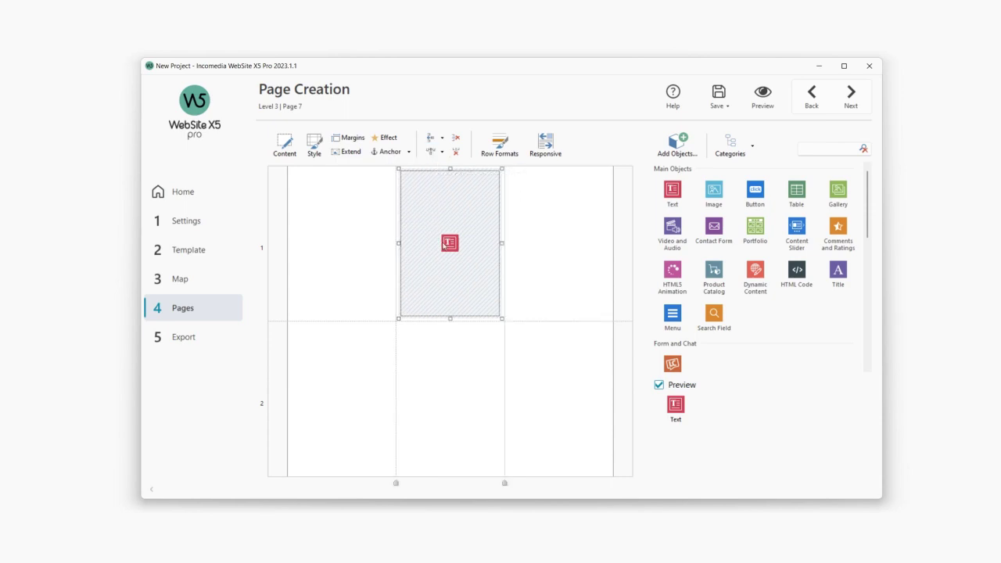
{"action": "mouse_move", "coordinate": [450, 245]}
{"action": "left_mouse_down"}
{"action": "mouse_move", "coordinate": [367, 291]}
{"action": "mouse_move", "coordinate": [447, 248]}
{"action": "mouse_move", "coordinate": [546, 257]}
{"action": "left_mouse_up"}
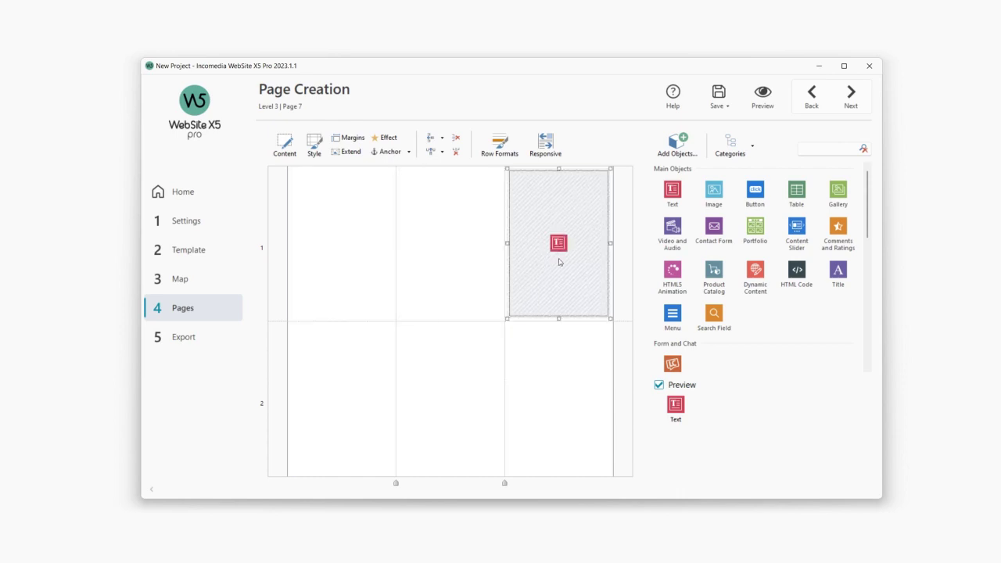
Step: Paste a Lorem ipsum paragraph under 'My website', make that title Heading 1, and justify everything
{"action": "double_click", "coordinate": [560, 244]}
{"action": "type", "text": "My website"}
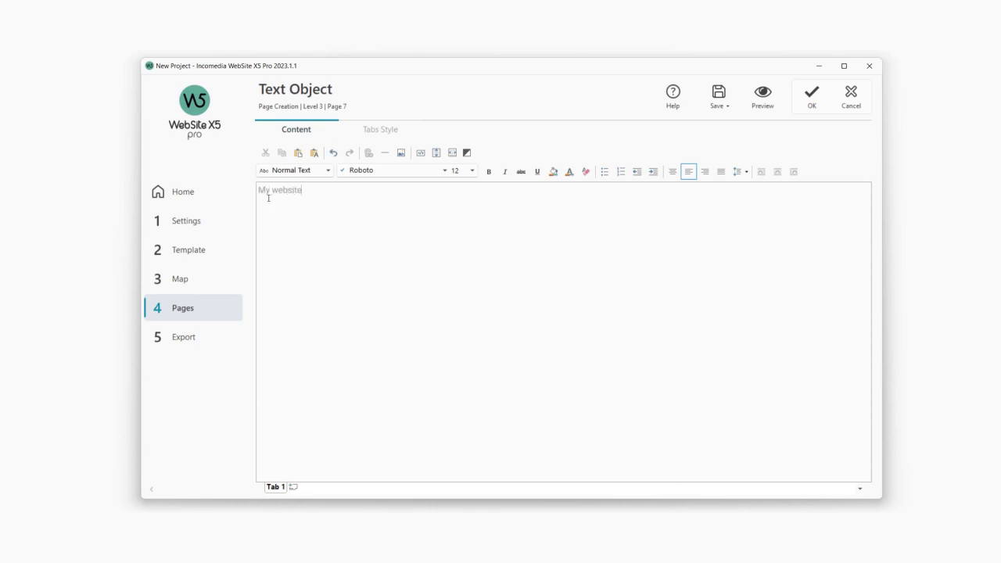
{"action": "key", "text": "Return"}
{"action": "type", "text": "Lorem ipsum dolor sit amet, consectetur adipiscing elit. Nunc a tincidunt neque, a egestas purus. Cras ac gravida dolor, ac pellentesque elit. Aliquam erat volutpat. Pellentesque ornare nunc ut nisi condimentum imperdiet. Vivamus quis vehicula sem. Pellentesque pretium euismod rhoncus."}
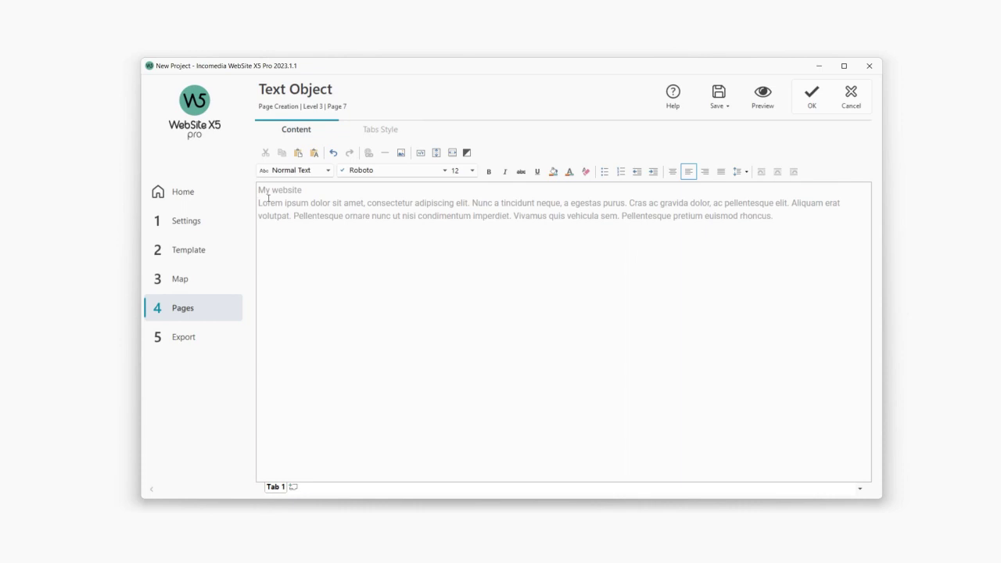
{"action": "left_click_drag", "start_coordinate": [308, 190], "coordinate": [258, 191]}
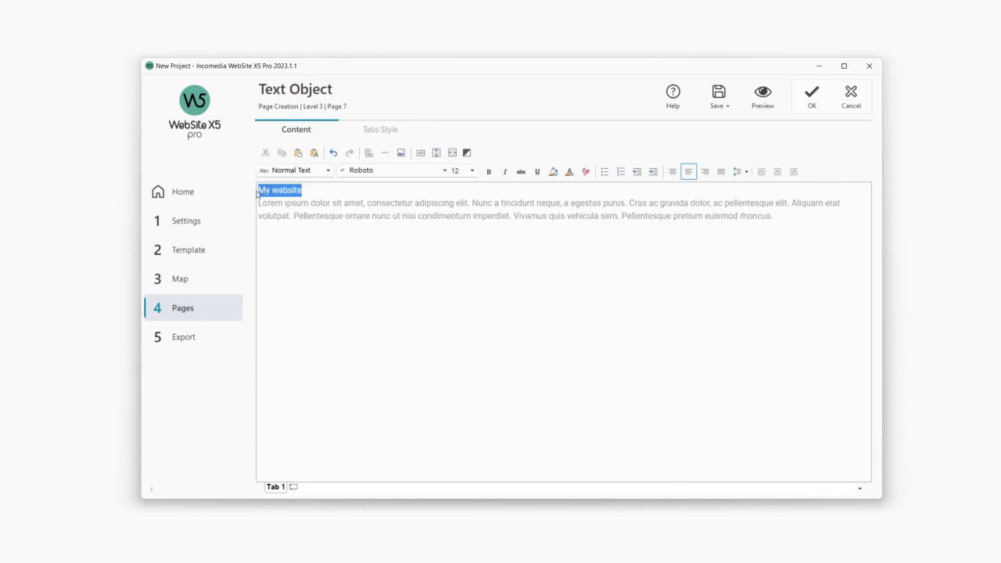
{"action": "left_click", "coordinate": [328, 170]}
{"action": "key", "text": "ctrl+a"}
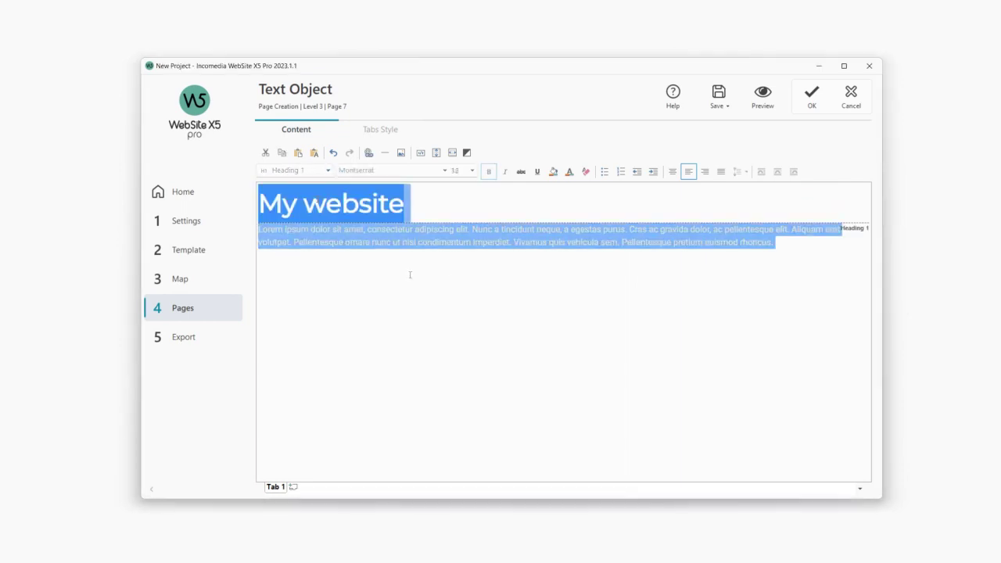
{"action": "left_click", "coordinate": [721, 171]}
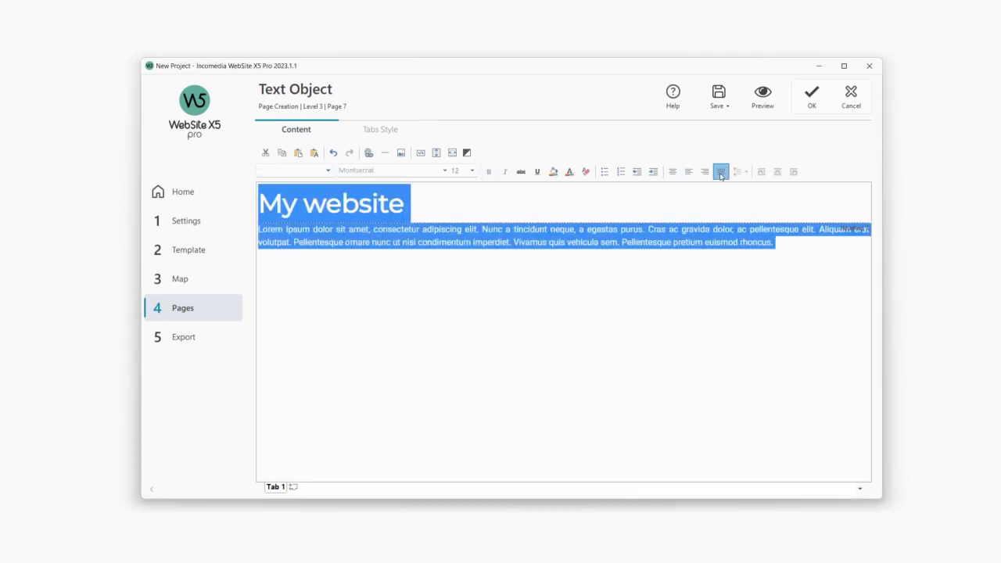
{"action": "left_click", "coordinate": [813, 95]}
Step: Place a Gallery object on Page 7 and add six t-shirt photos to it
{"action": "left_click_drag", "start_coordinate": [840, 190], "coordinate": [407, 248]}
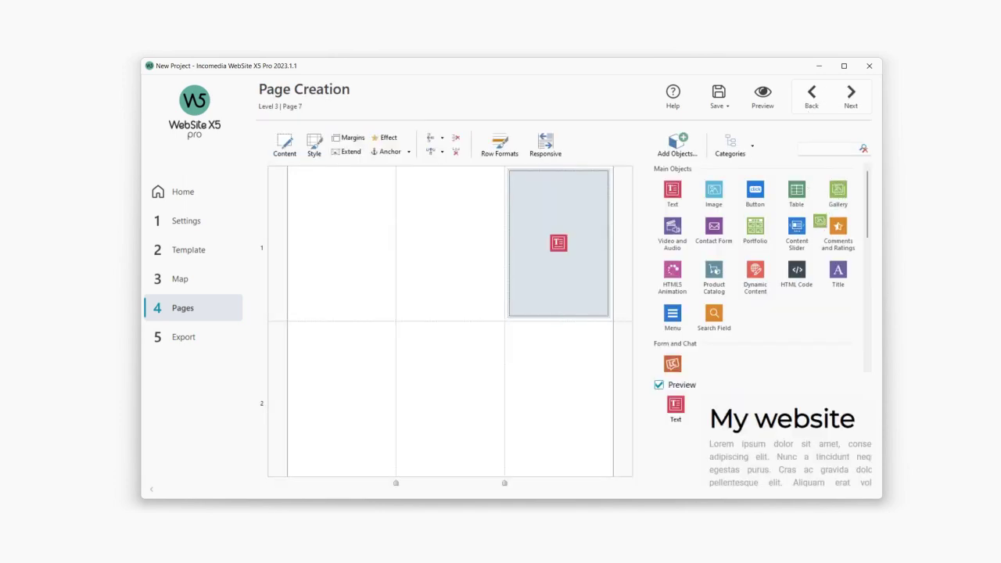
{"action": "double_click", "coordinate": [406, 252]}
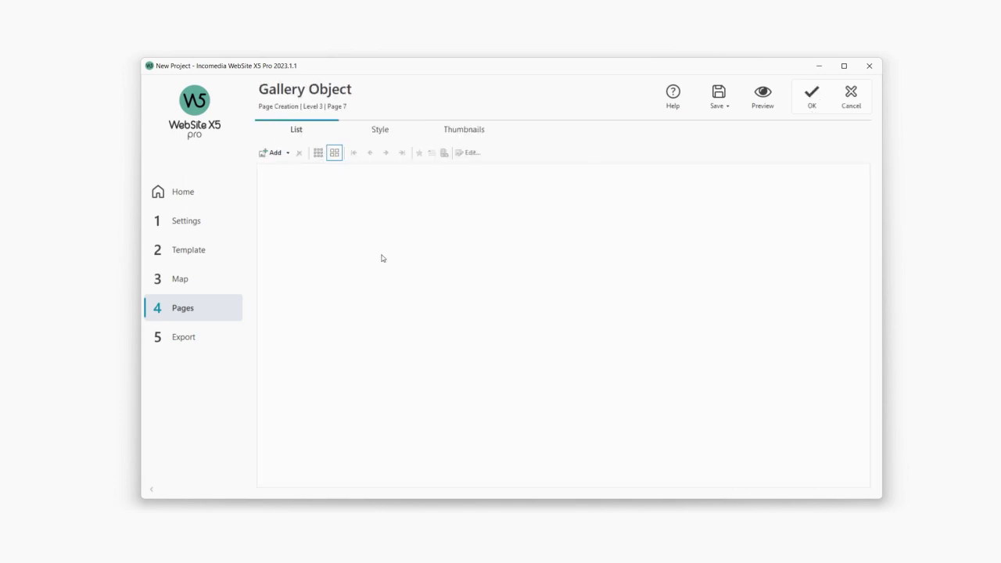
{"action": "left_click", "coordinate": [273, 153]}
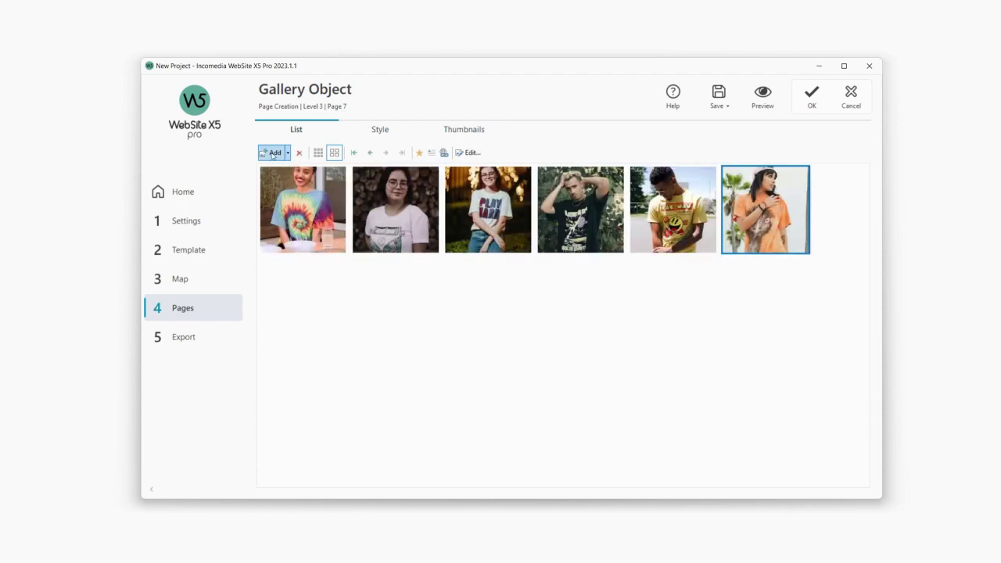
Step: Browse the online image library, filtering to black and viewing free images, then cancel
{"action": "left_click", "coordinate": [287, 154]}
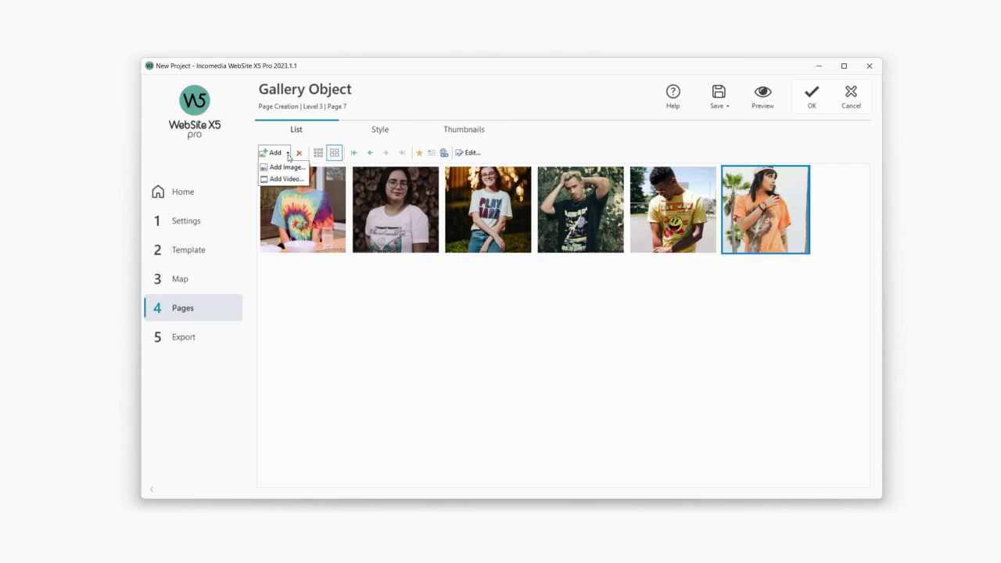
{"action": "left_click", "coordinate": [286, 166]}
{"action": "type", "text": "happy"}
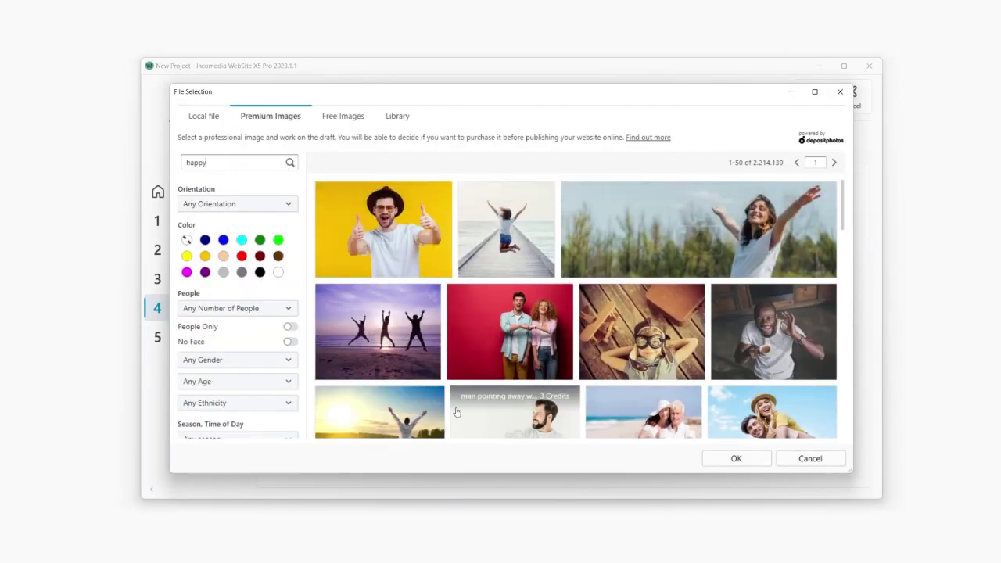
{"action": "left_click", "coordinate": [260, 271]}
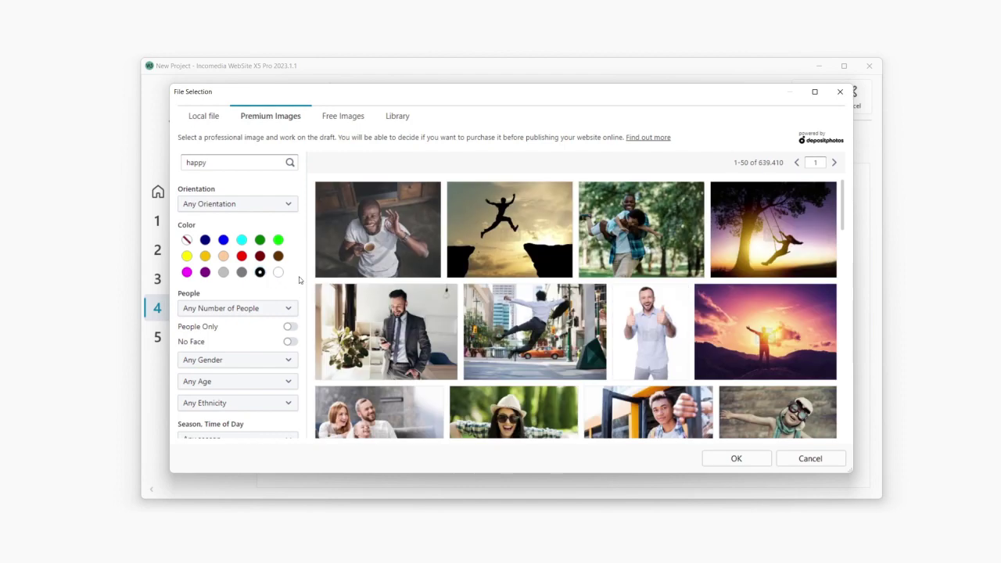
{"action": "left_click", "coordinate": [348, 117]}
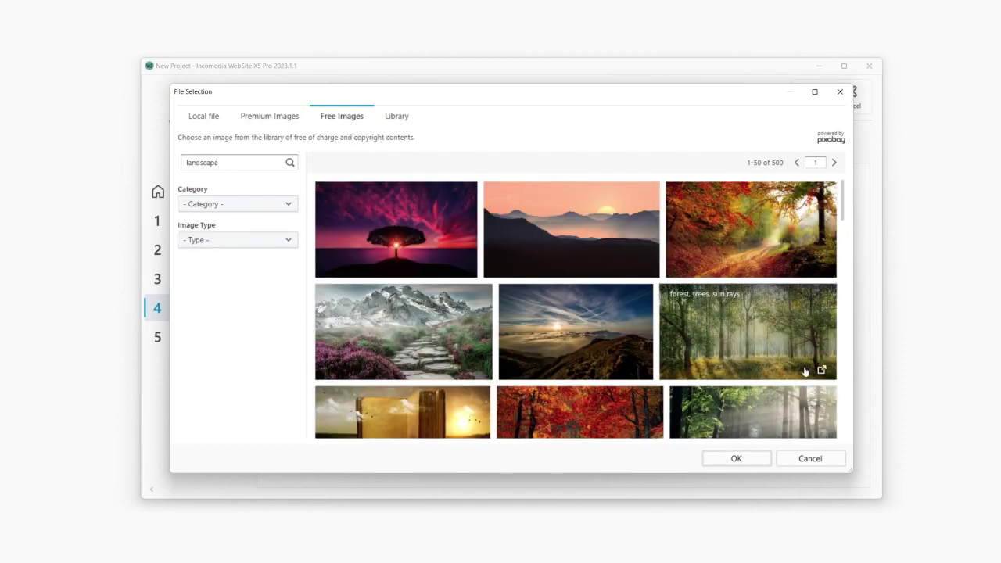
{"action": "left_click", "coordinate": [796, 461]}
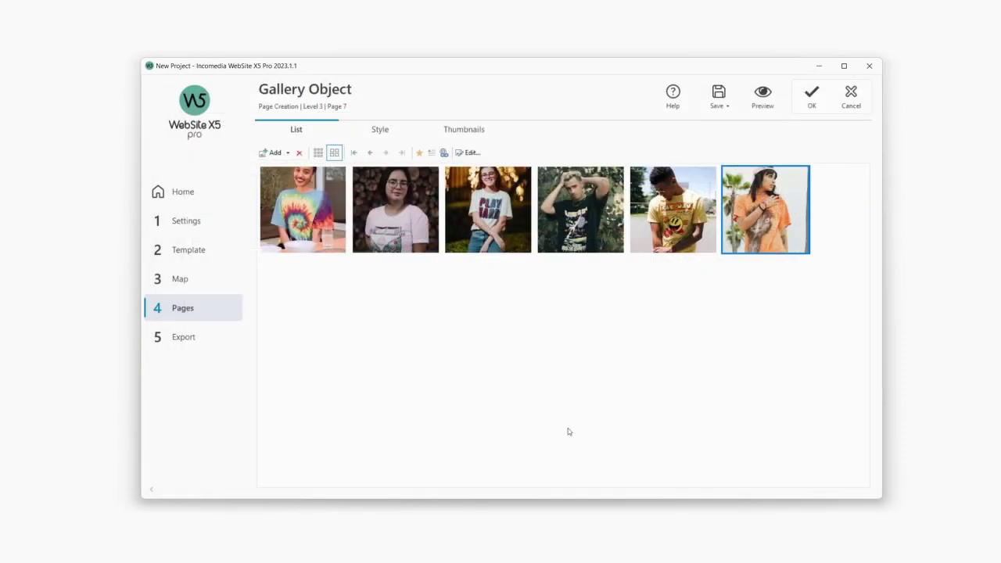
Step: Cancel adding a video, then preview the gallery as a Classic Slideshow
{"action": "left_click", "coordinate": [274, 152]}
{"action": "left_click", "coordinate": [288, 182]}
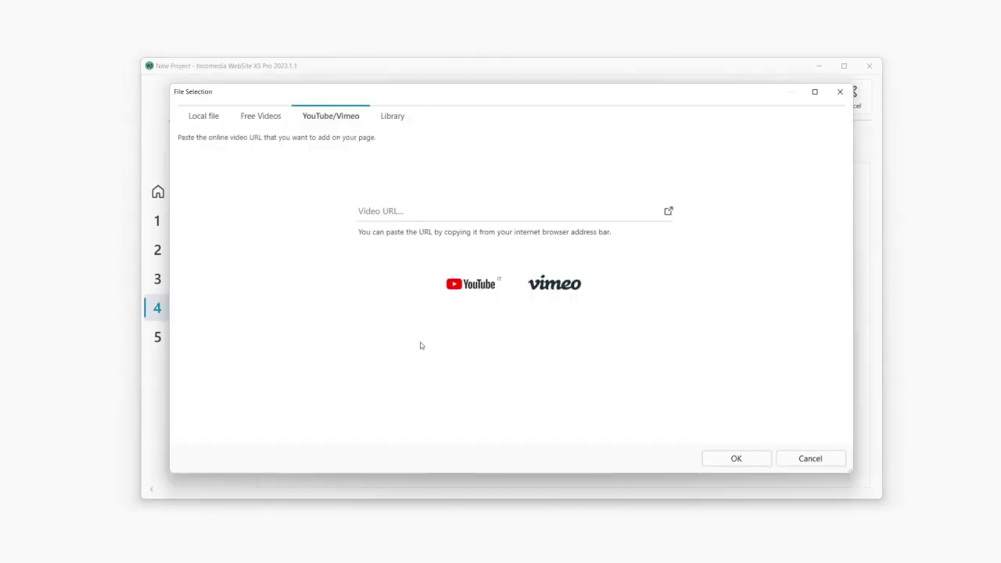
{"action": "left_click", "coordinate": [802, 462]}
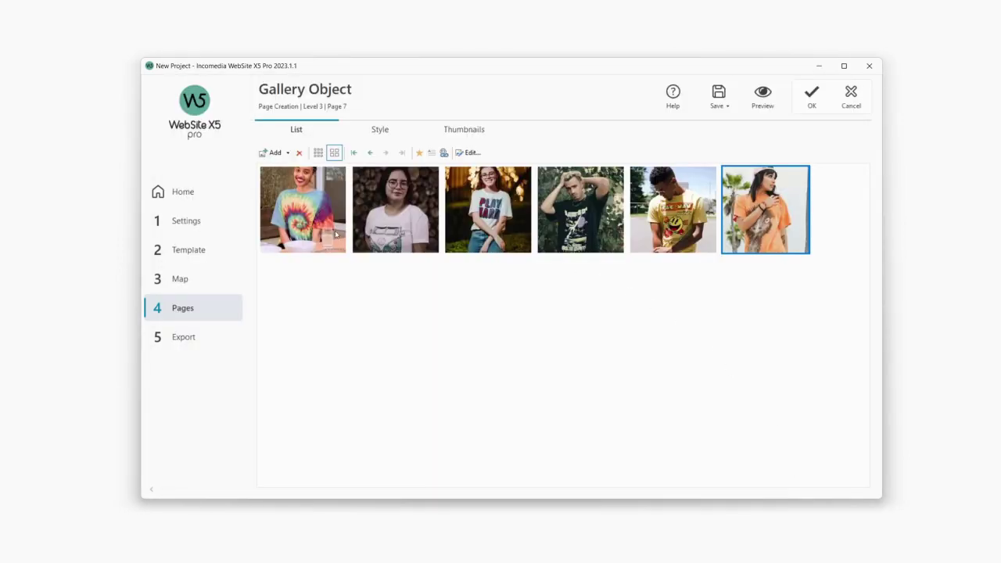
{"action": "left_click", "coordinate": [384, 133]}
{"action": "left_click", "coordinate": [377, 169]}
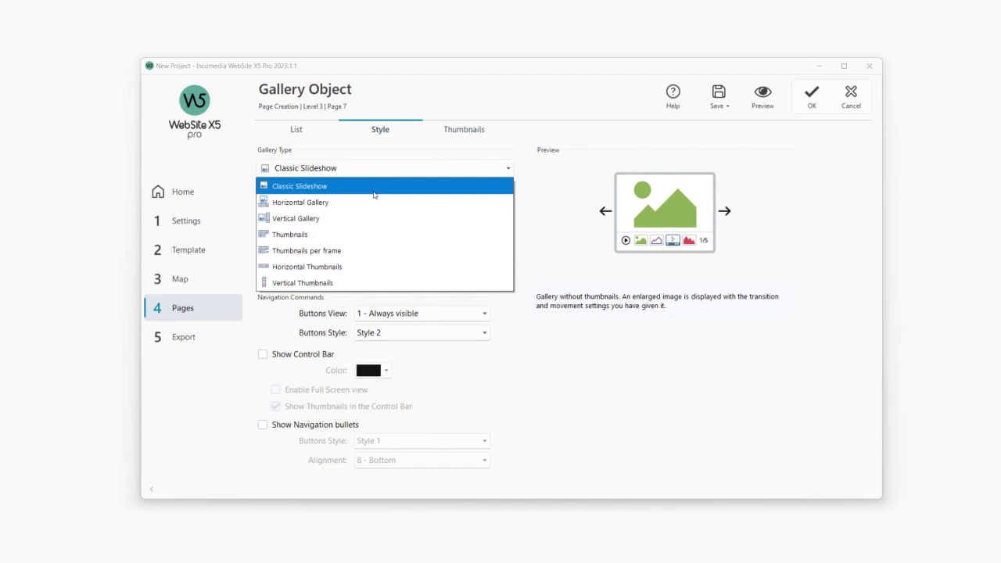
{"action": "left_click", "coordinate": [366, 190]}
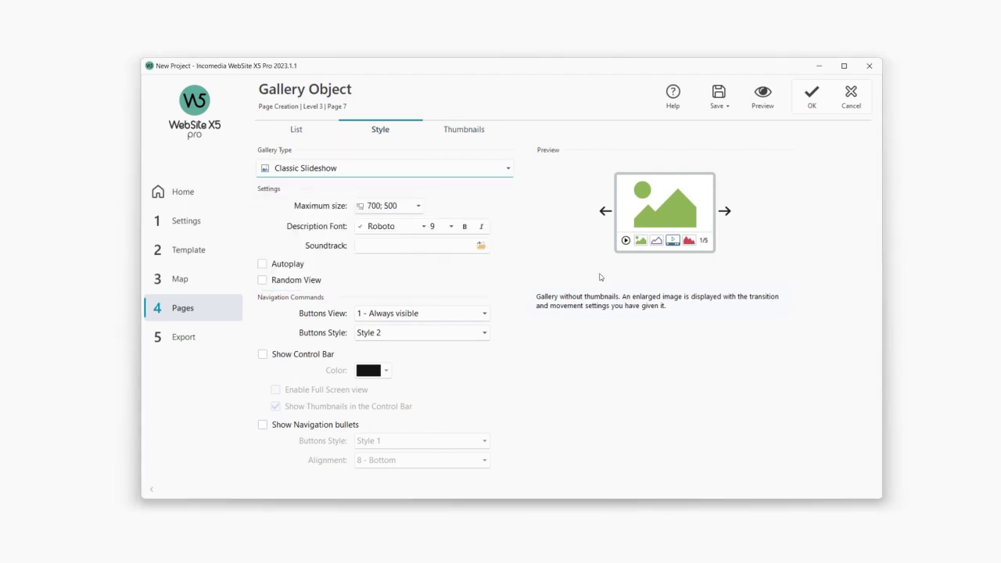
{"action": "left_click", "coordinate": [760, 96]}
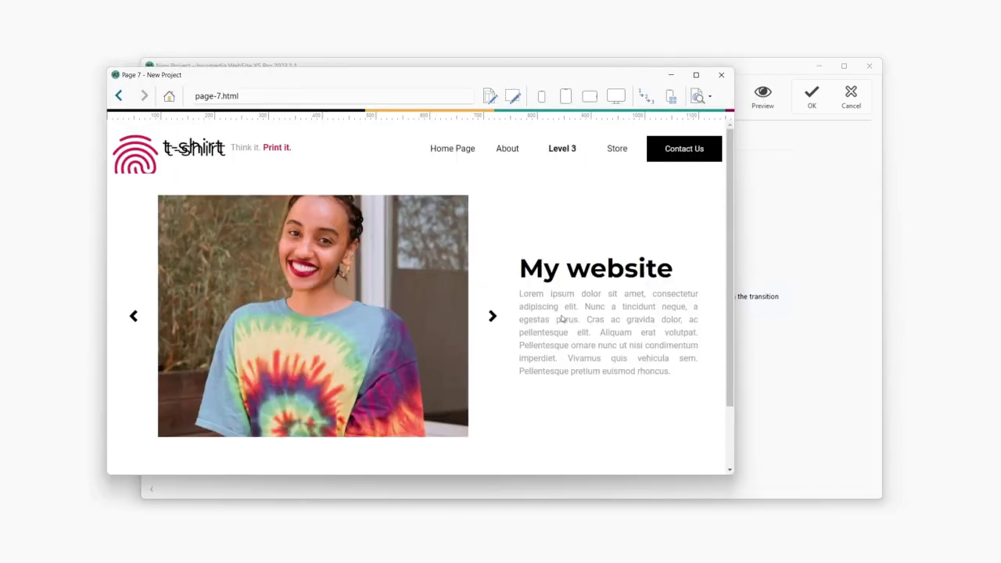
{"action": "left_click", "coordinate": [489, 319]}
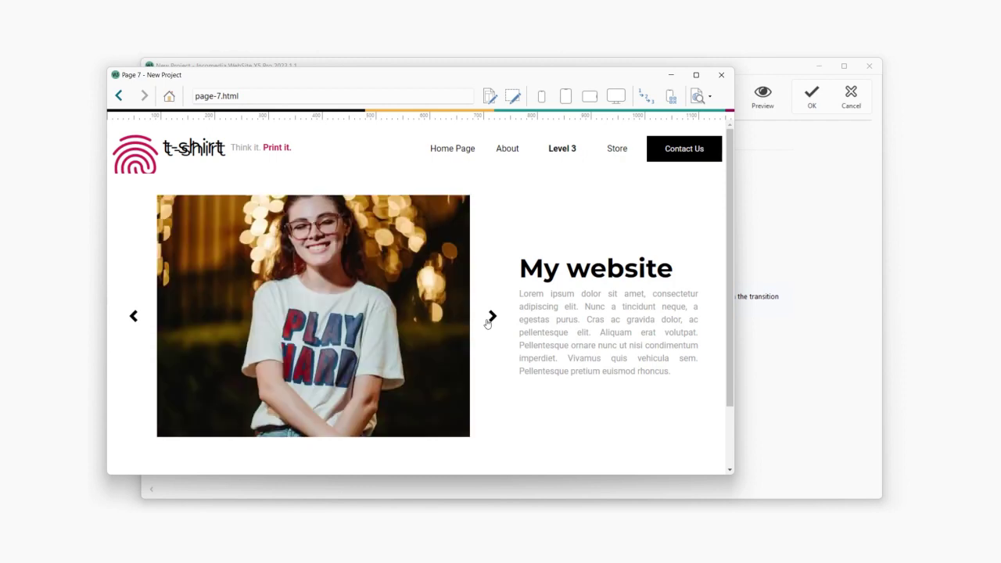
{"action": "left_click", "coordinate": [721, 74]}
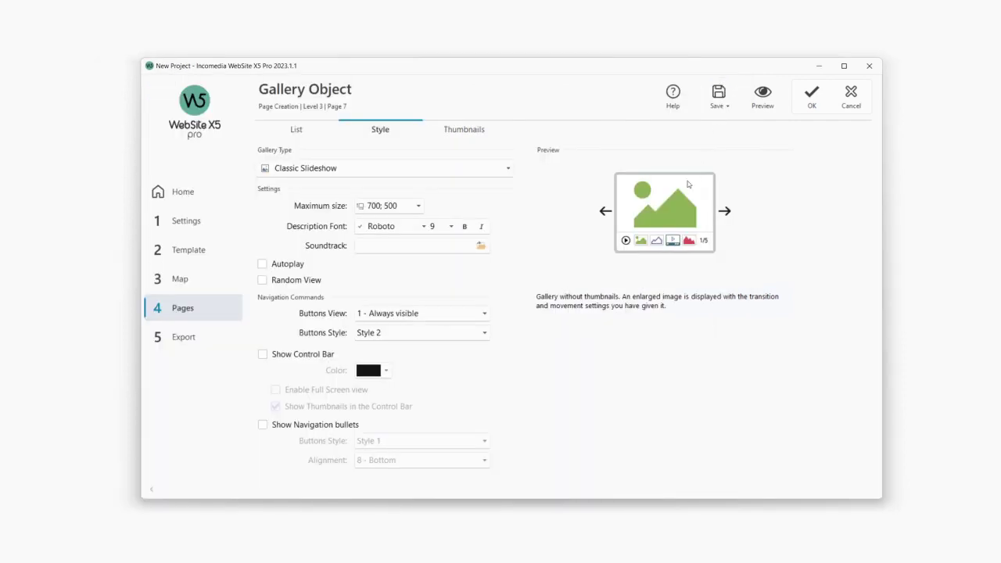
Step: Switch the gallery type to Thumbnails per frame and test frames and enlarged photos in preview
{"action": "left_click", "coordinate": [358, 169]}
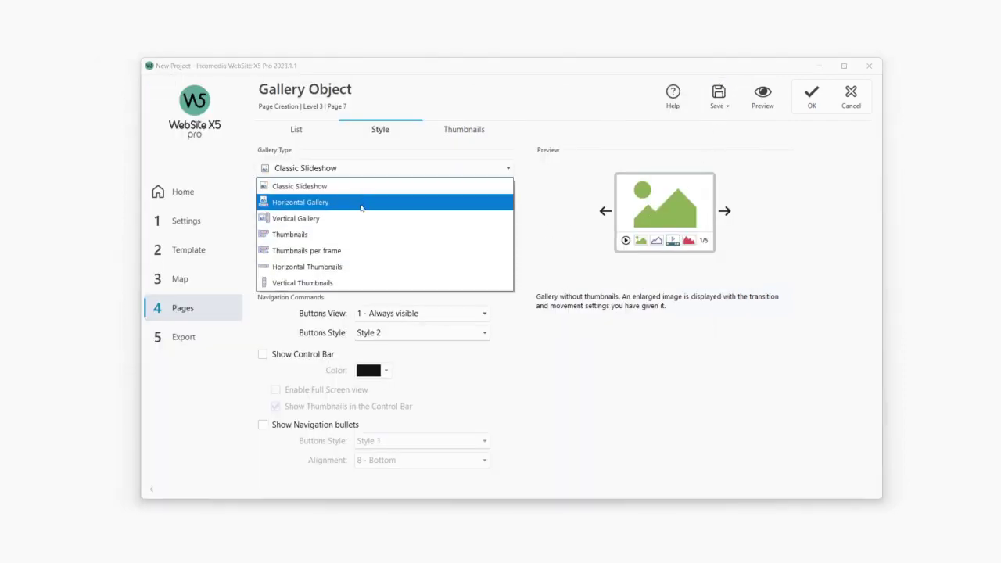
{"action": "left_click", "coordinate": [356, 251]}
{"action": "left_click", "coordinate": [763, 95]}
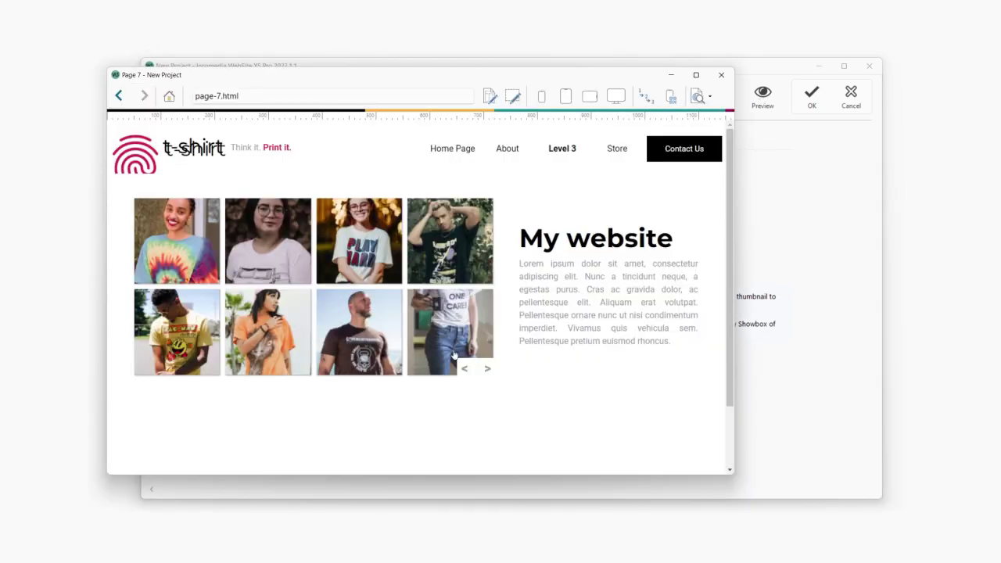
{"action": "left_click", "coordinate": [485, 368]}
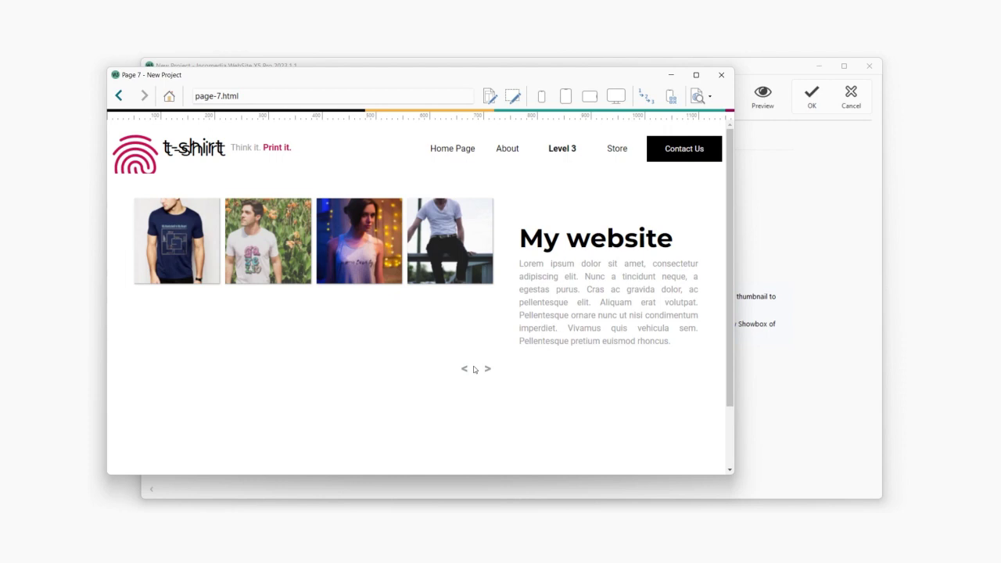
{"action": "left_click", "coordinate": [465, 370]}
{"action": "left_click", "coordinate": [187, 252]}
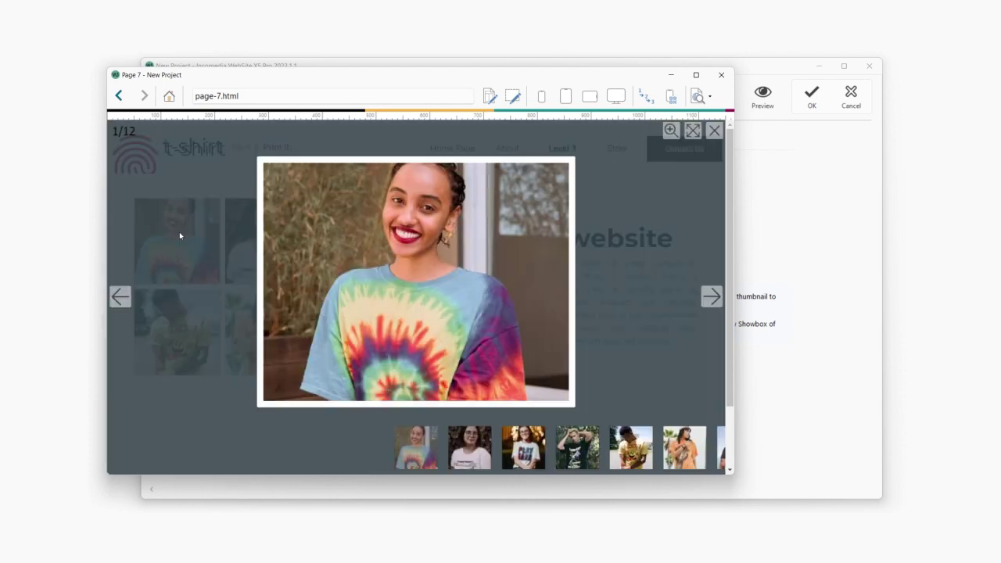
{"action": "left_click", "coordinate": [516, 444]}
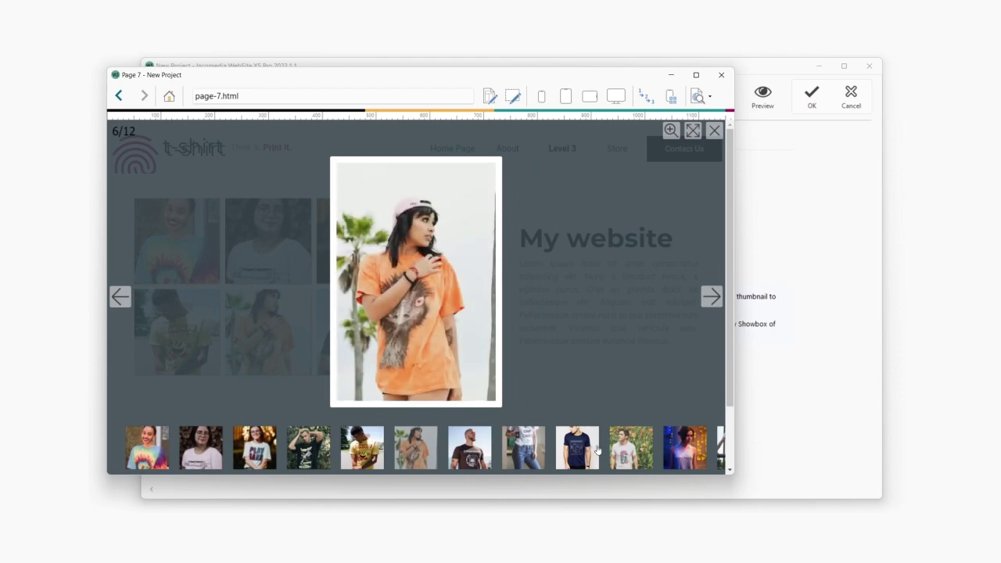
{"action": "left_click", "coordinate": [721, 75]}
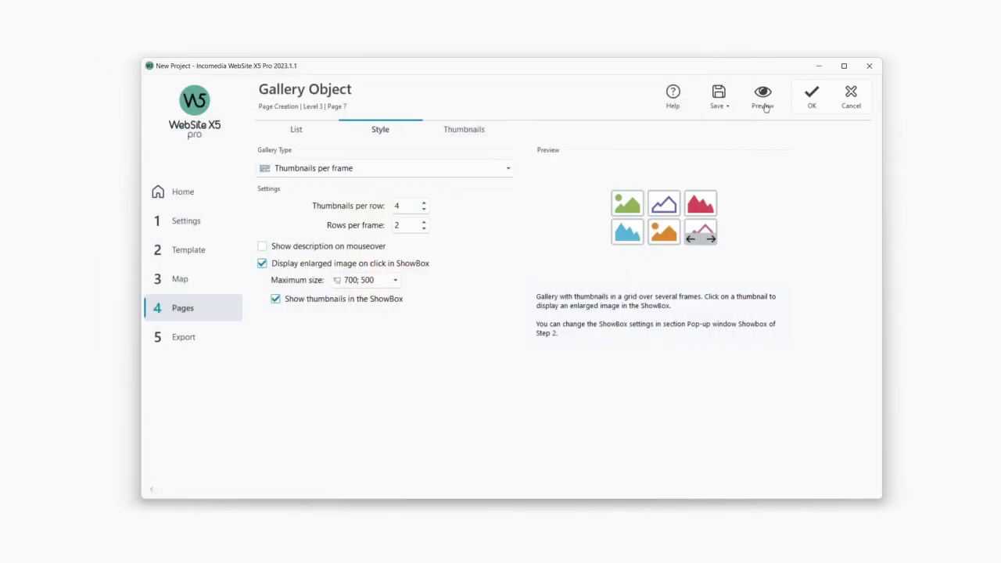
Step: Confirm the gallery settings and browse the gallery add-on objects like Polaroid Gallery and Slice Box
{"action": "left_click", "coordinate": [812, 94]}
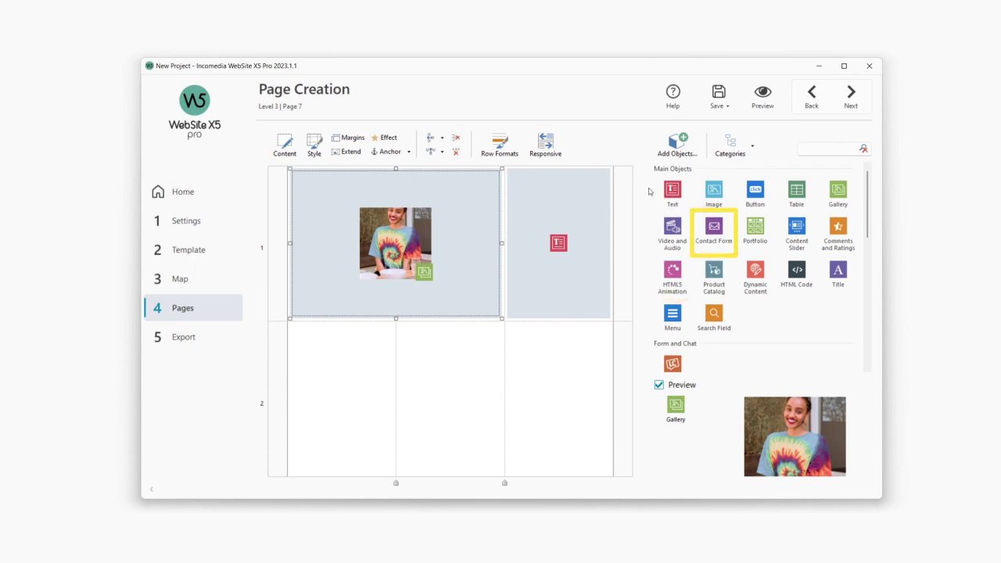
{"action": "left_click", "coordinate": [678, 147]}
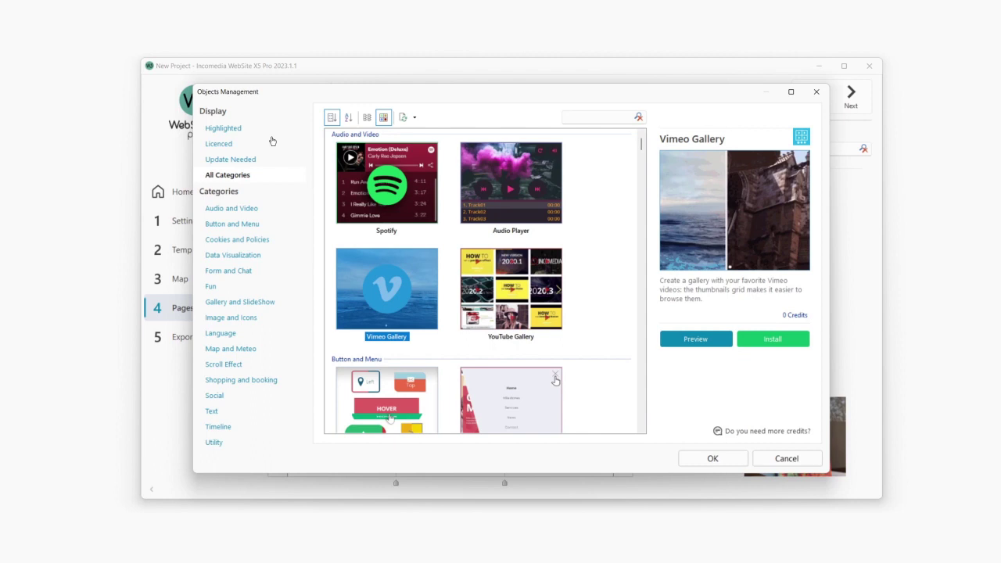
{"action": "left_click", "coordinate": [258, 304]}
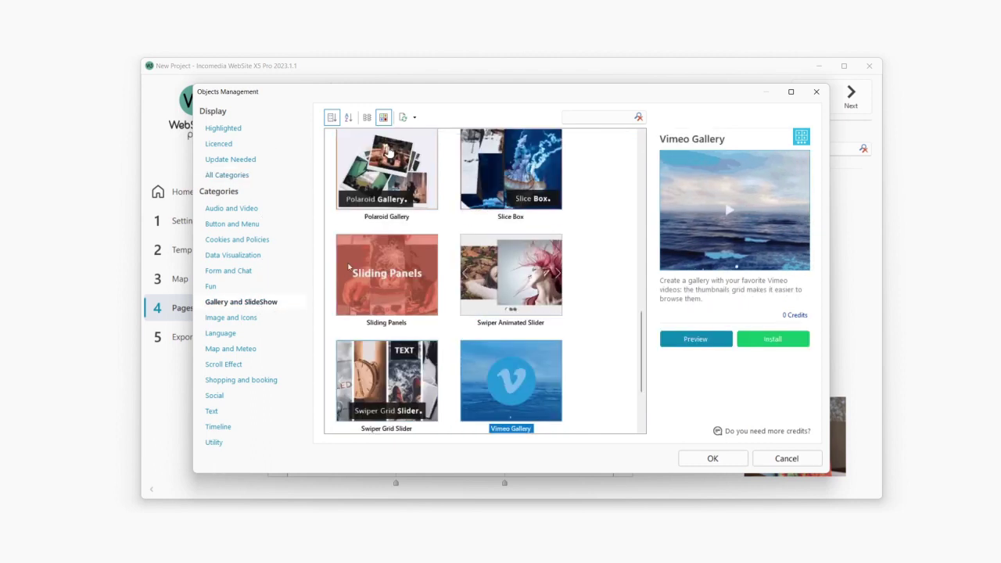
{"action": "left_click", "coordinate": [374, 173]}
{"action": "left_click", "coordinate": [524, 186]}
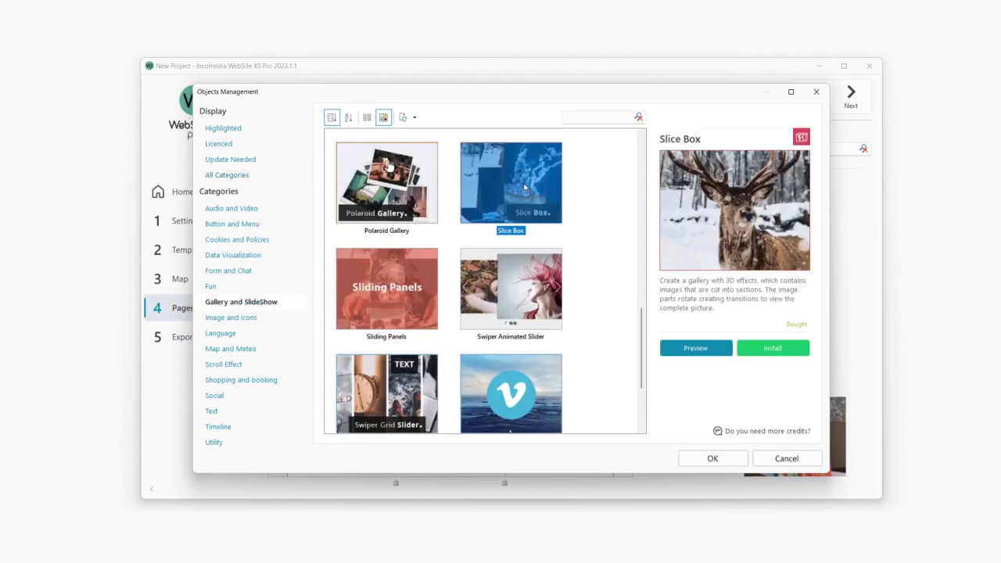
Step: Browse the scroll effect, map and weather, and social objects, then close the catalogue
{"action": "left_click", "coordinate": [242, 365]}
{"action": "left_click", "coordinate": [373, 296]}
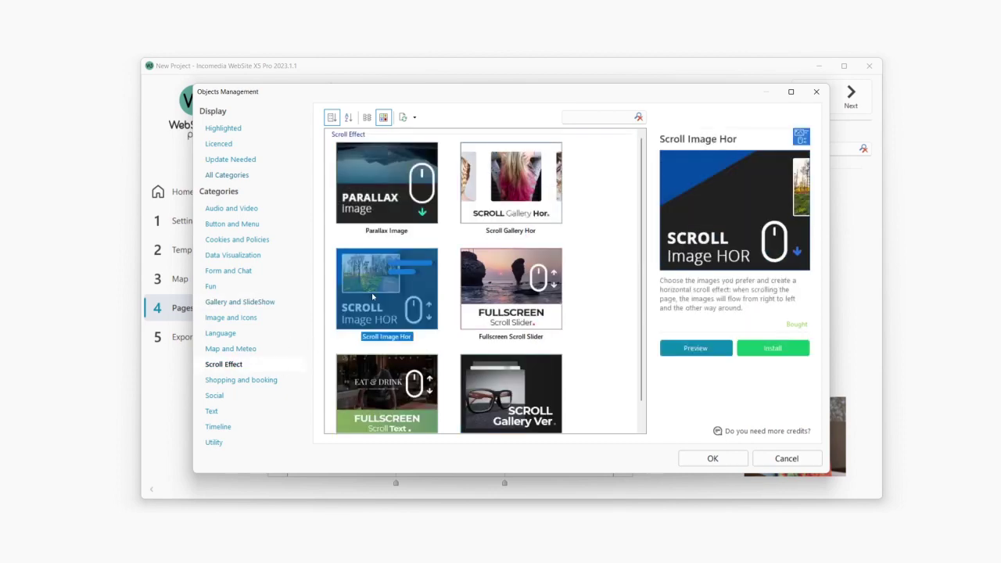
{"action": "left_click", "coordinate": [252, 350]}
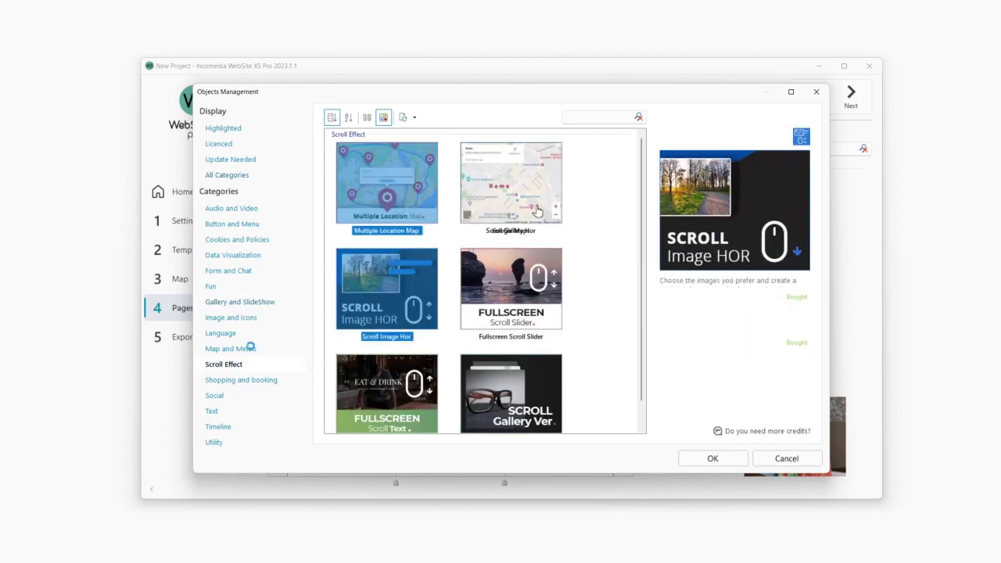
{"action": "left_click", "coordinate": [250, 395]}
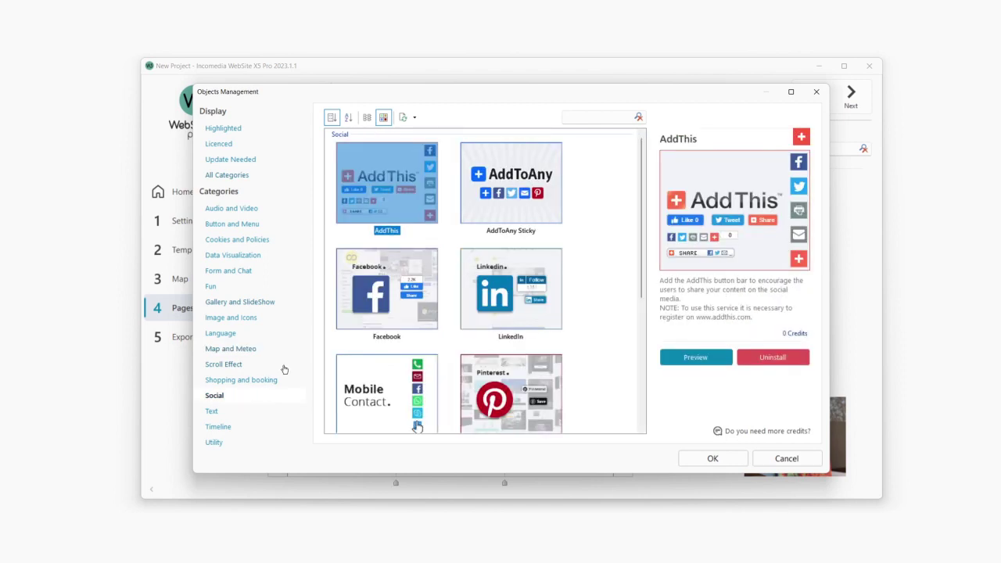
{"action": "left_click", "coordinate": [813, 95]}
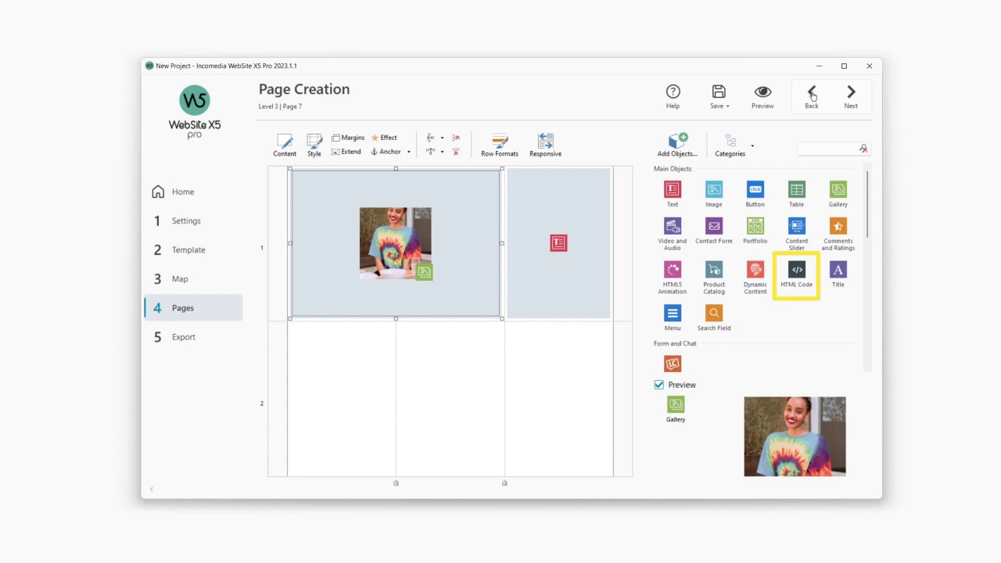
Step: Upload the website to the WebSite X5 Hosting pro web space at steve-j.websitex5.me
{"action": "left_click", "coordinate": [219, 338]}
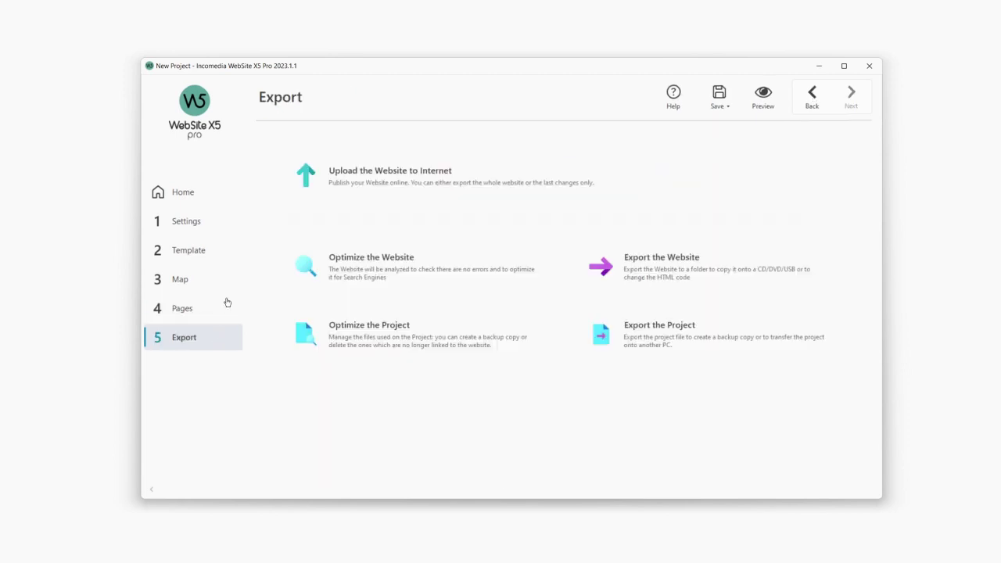
{"action": "left_click", "coordinate": [311, 186]}
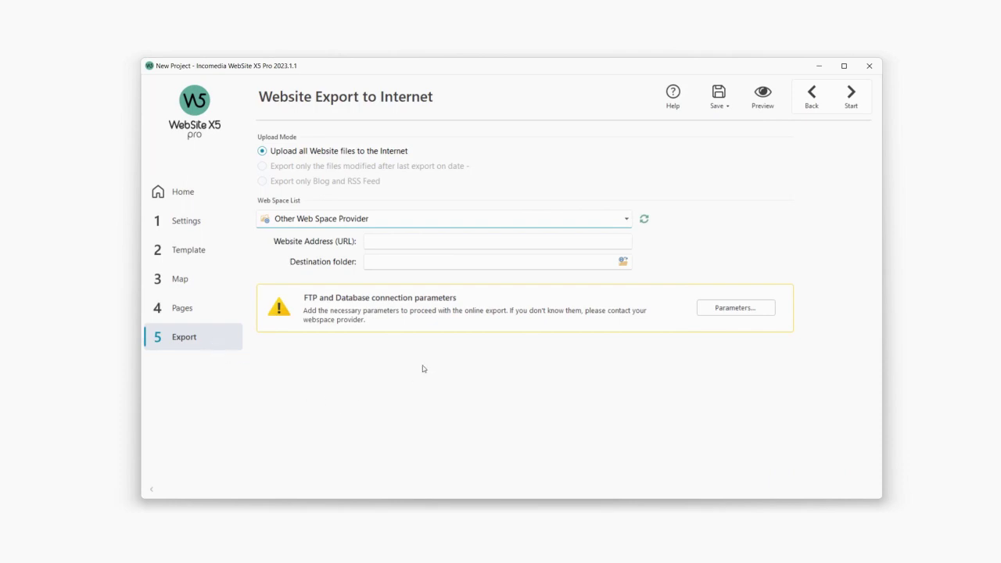
{"action": "left_click", "coordinate": [625, 219]}
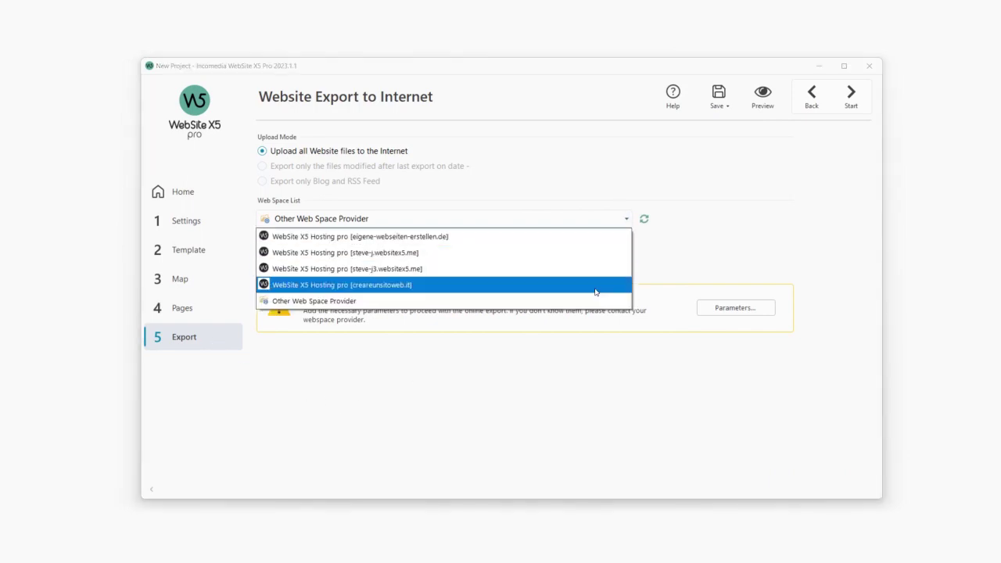
{"action": "left_click", "coordinate": [592, 258]}
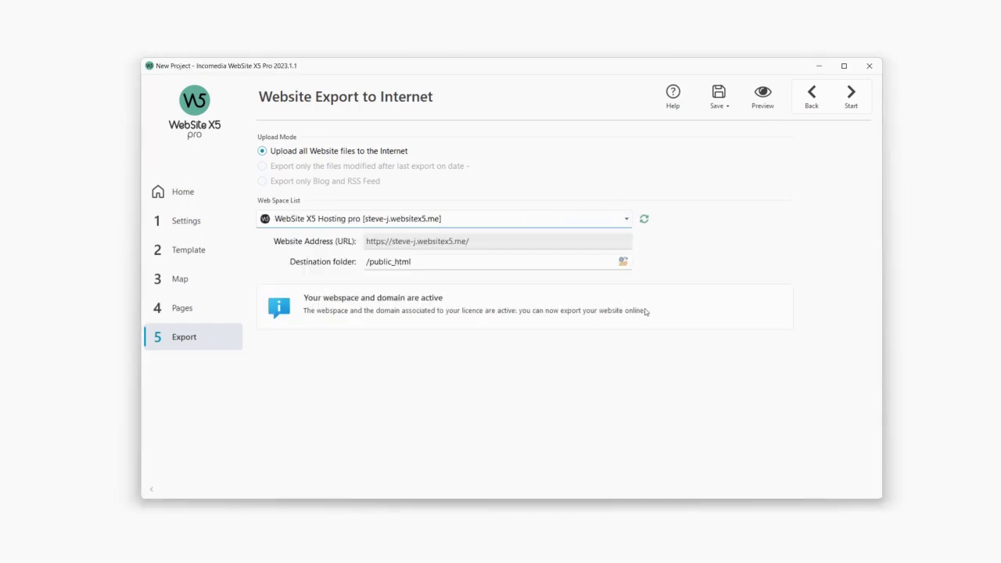
{"action": "left_click", "coordinate": [851, 95]}
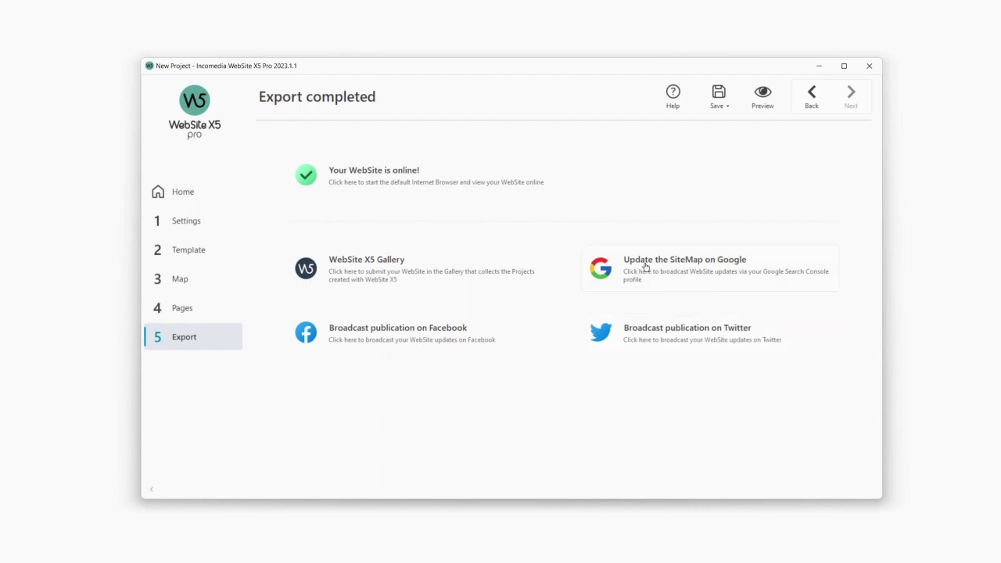
Step: Open the published site in Edge and scroll through its home page
{"action": "left_click", "coordinate": [361, 166]}
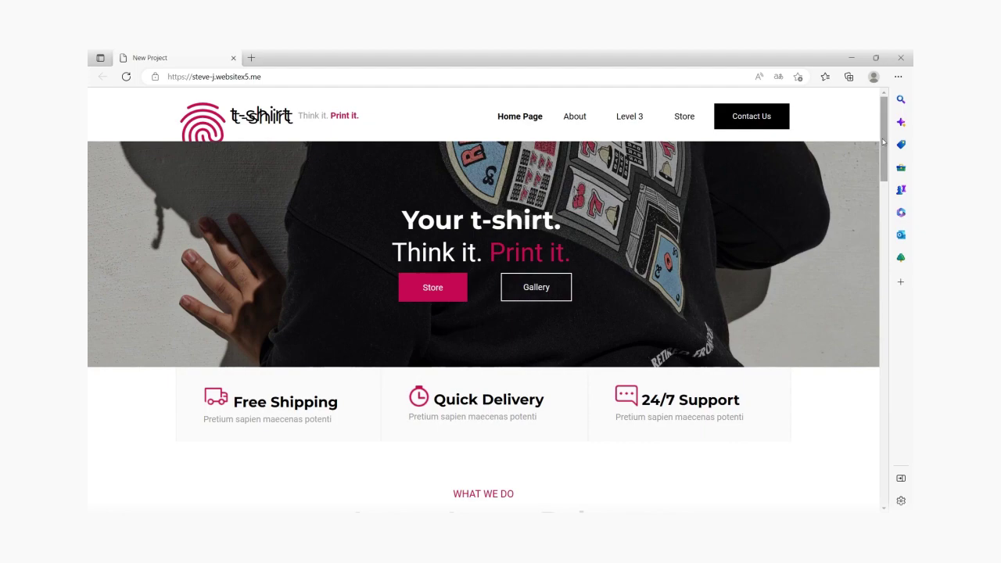
{"action": "left_click_drag", "start_coordinate": [881, 140], "coordinate": [884, 170]}
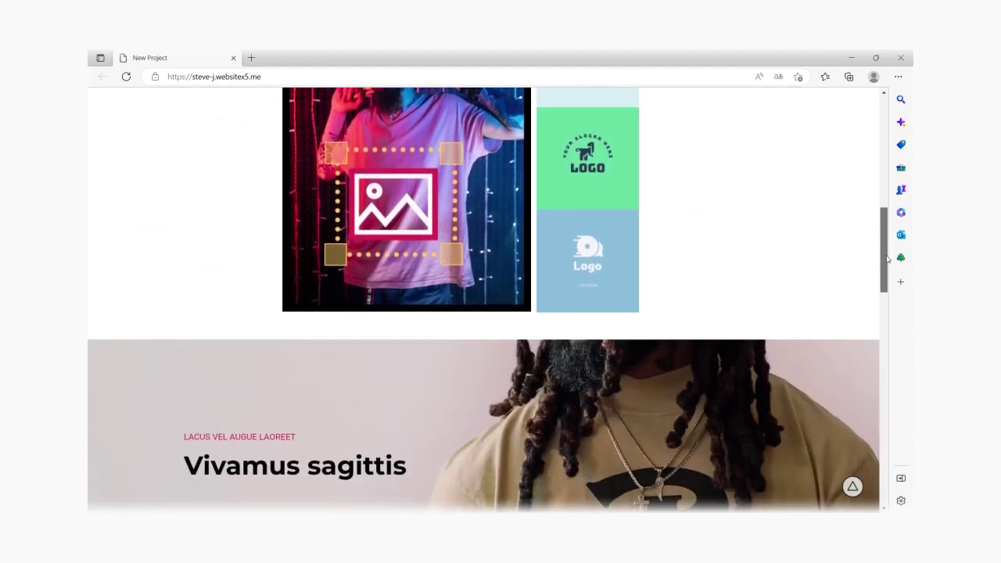
{"action": "left_click_drag", "start_coordinate": [884, 171], "coordinate": [880, 480]}
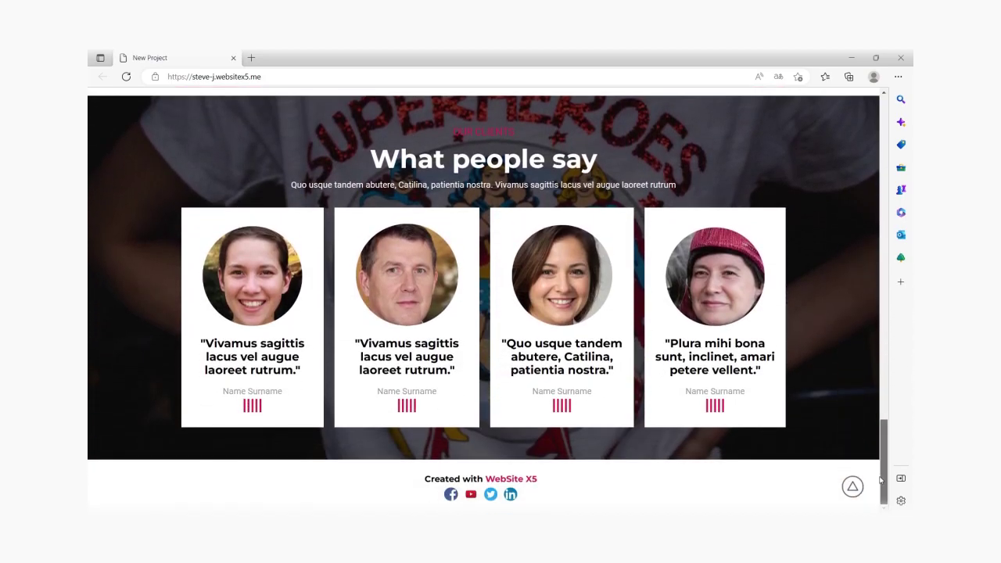
{"action": "left_click", "coordinate": [852, 487]}
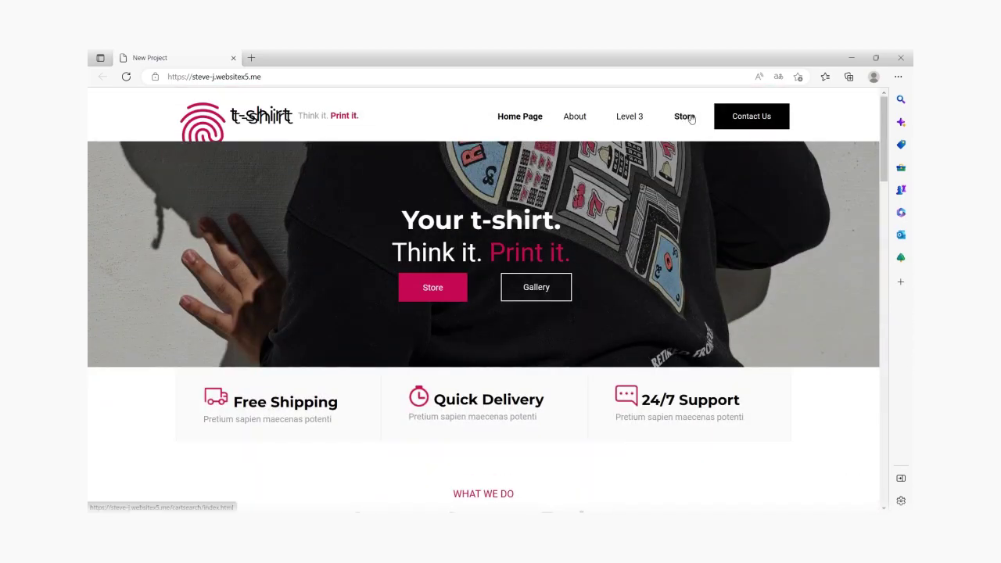
Step: Add t-shirt_01 from the Store to the cart and proceed with the order
{"action": "left_click", "coordinate": [691, 119]}
{"action": "left_click", "coordinate": [413, 286]}
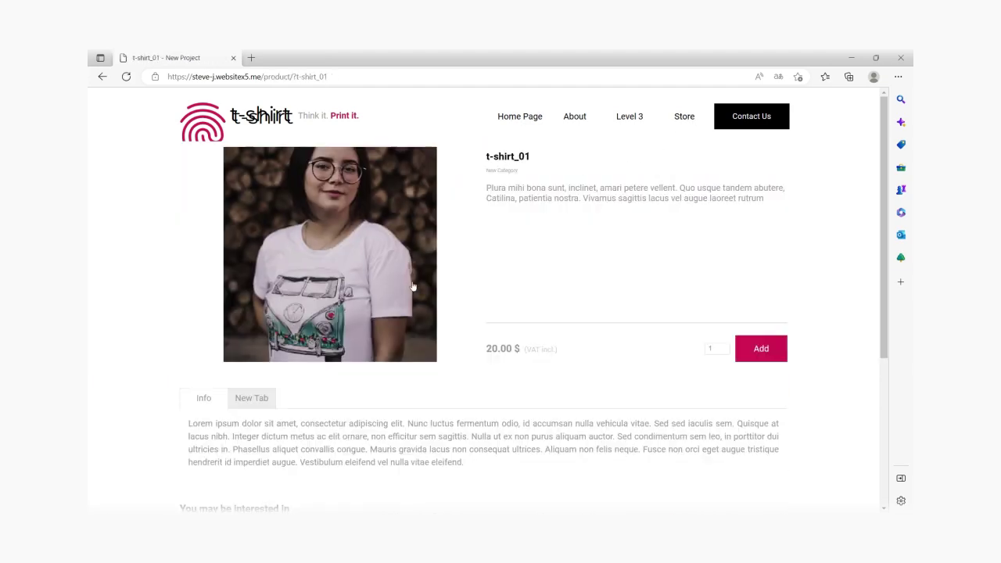
{"action": "left_click", "coordinate": [771, 356]}
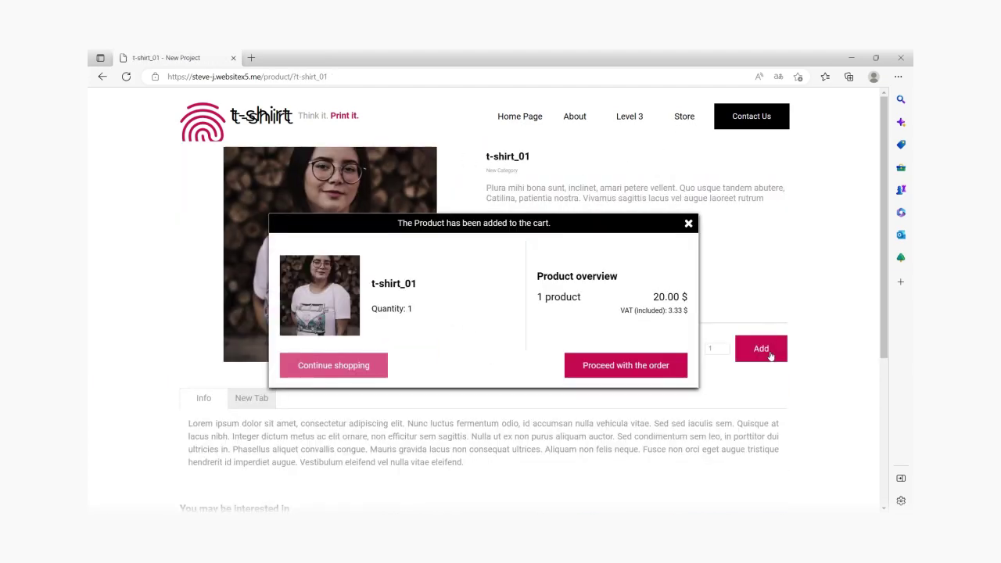
{"action": "left_click", "coordinate": [626, 363]}
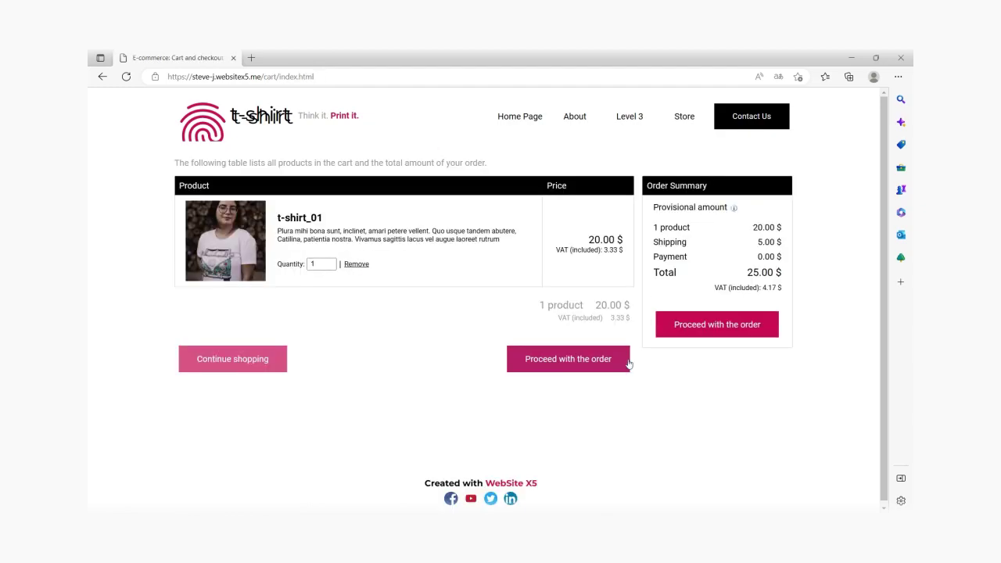